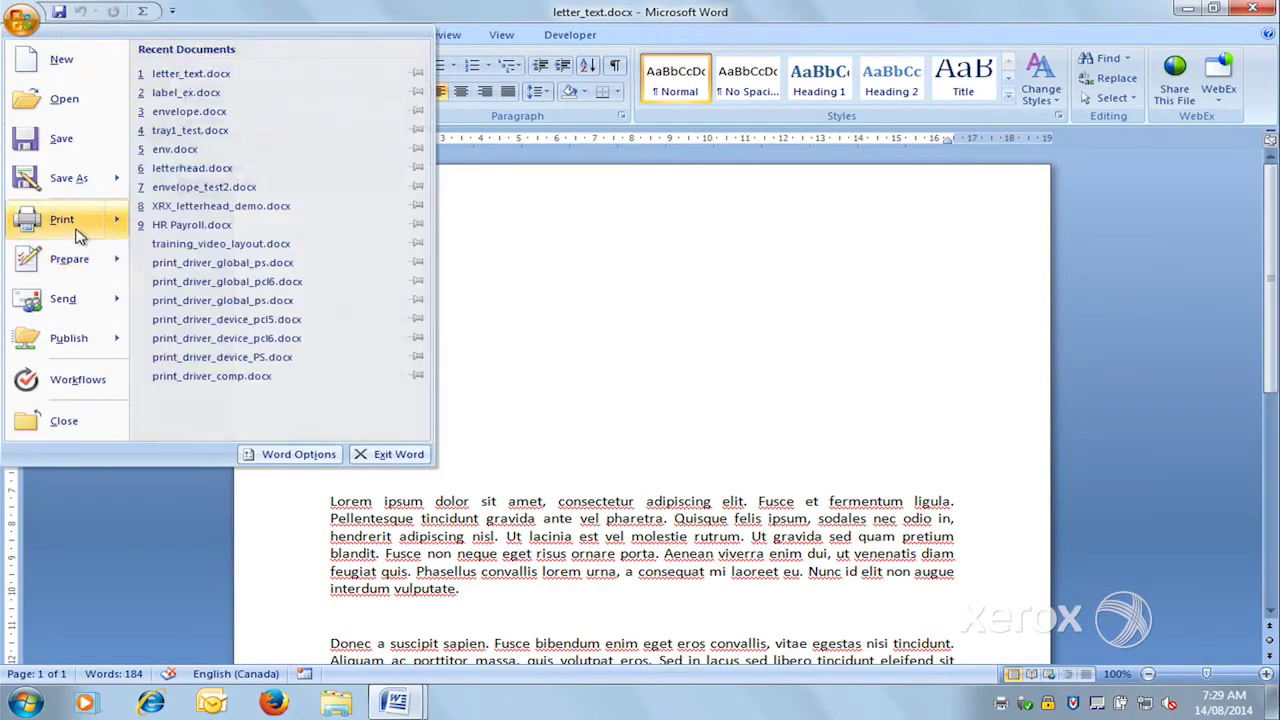
- Open the letter's print settings and the Xerox ColorQube 8900X PS driver properties
left_click(70, 226)
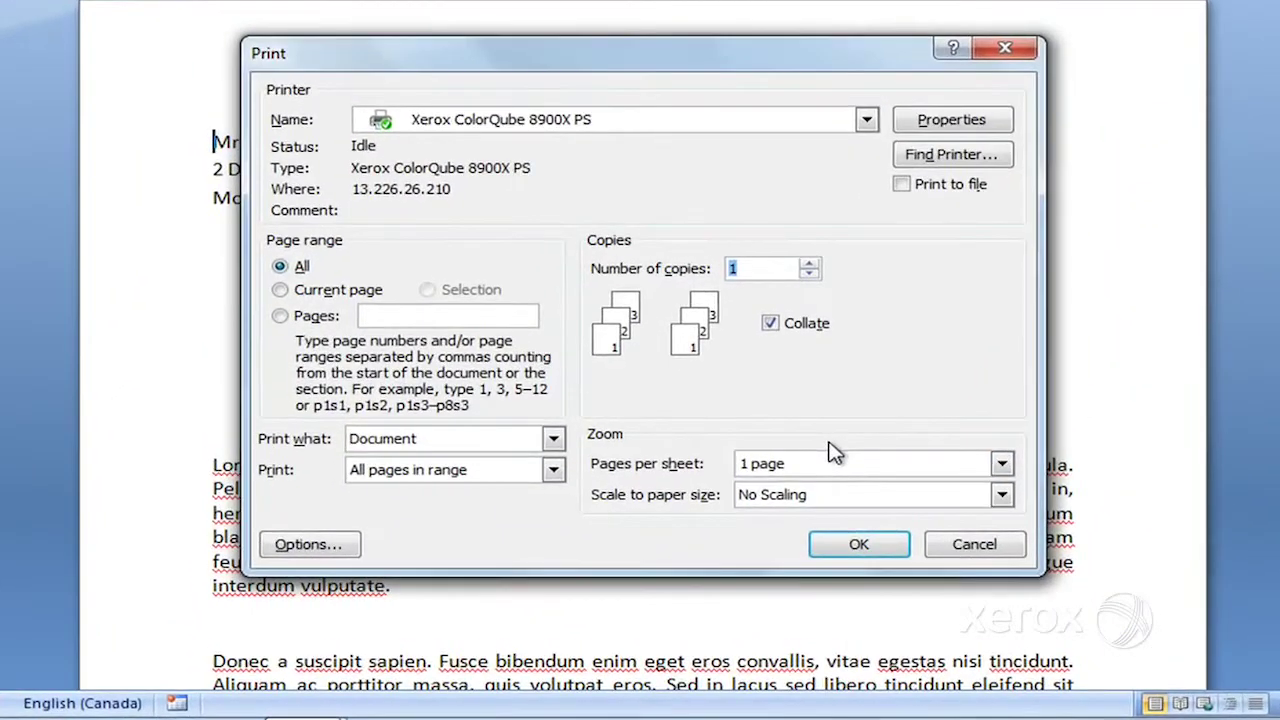
left_click(935, 122)
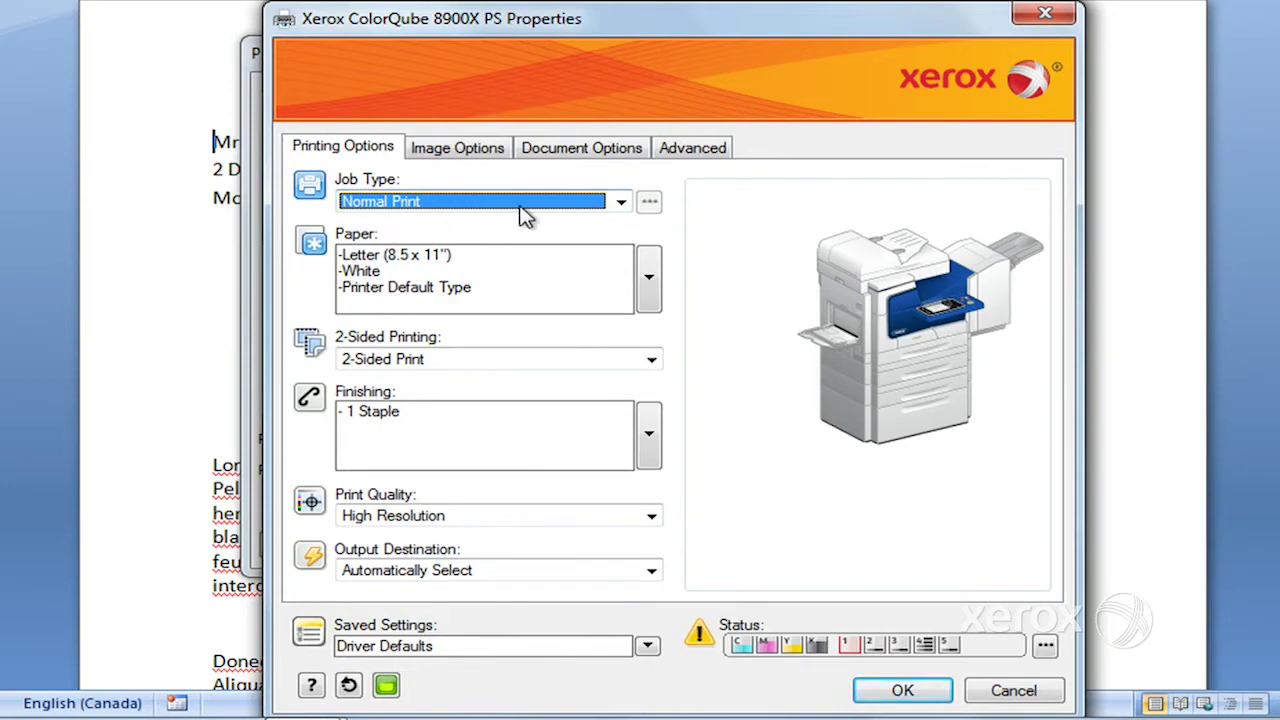
- Set Job Type to Secure Print with a four-digit passcode, confirm it, and print the letter
left_click(621, 203)
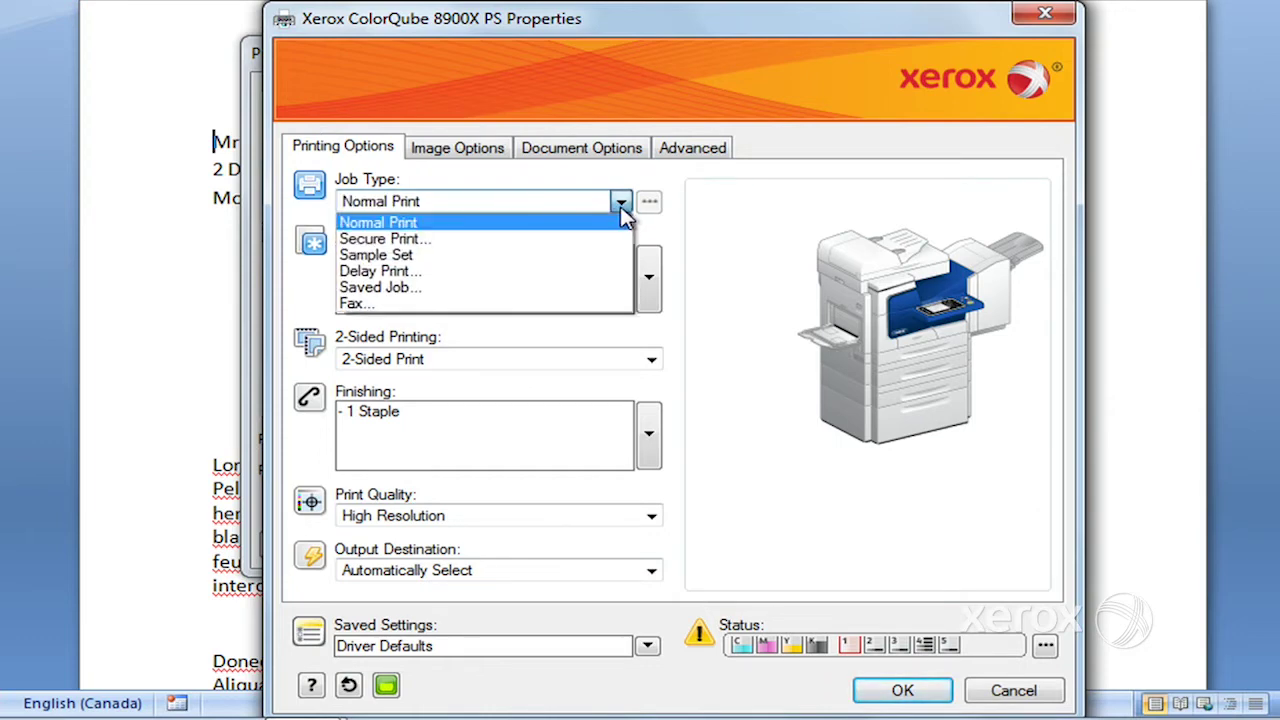
left_click(596, 240)
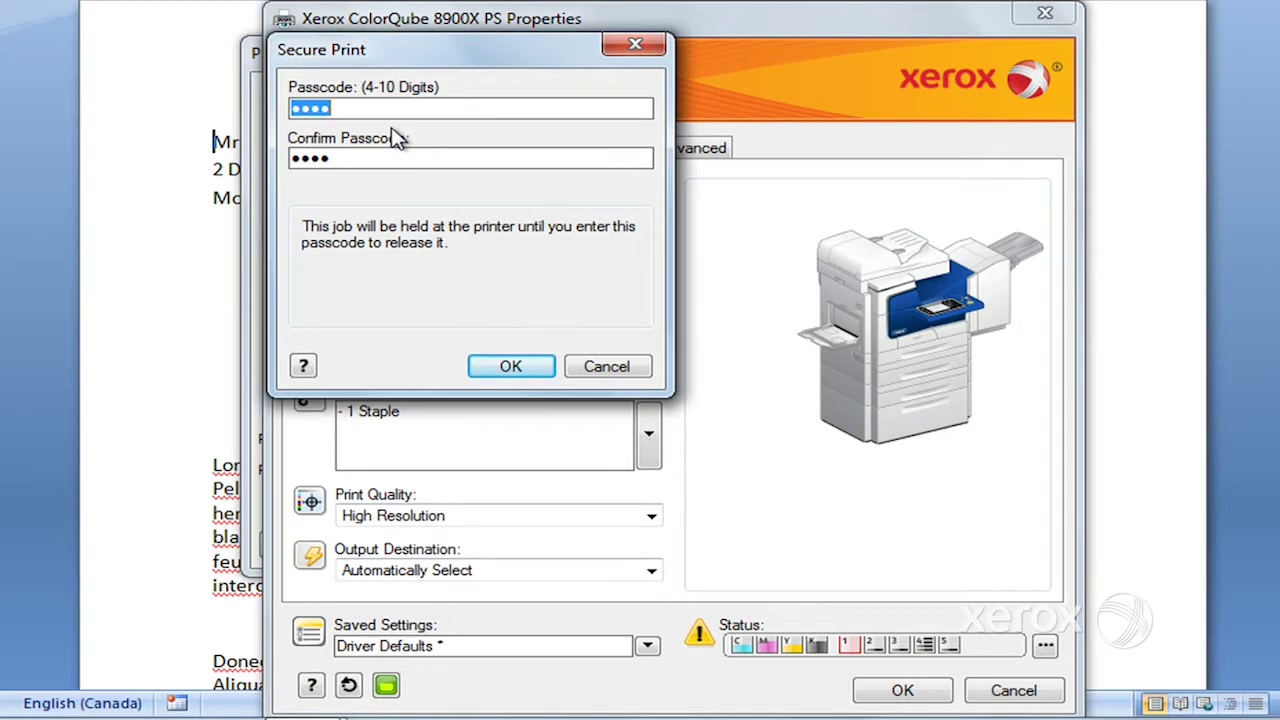
type("1234")
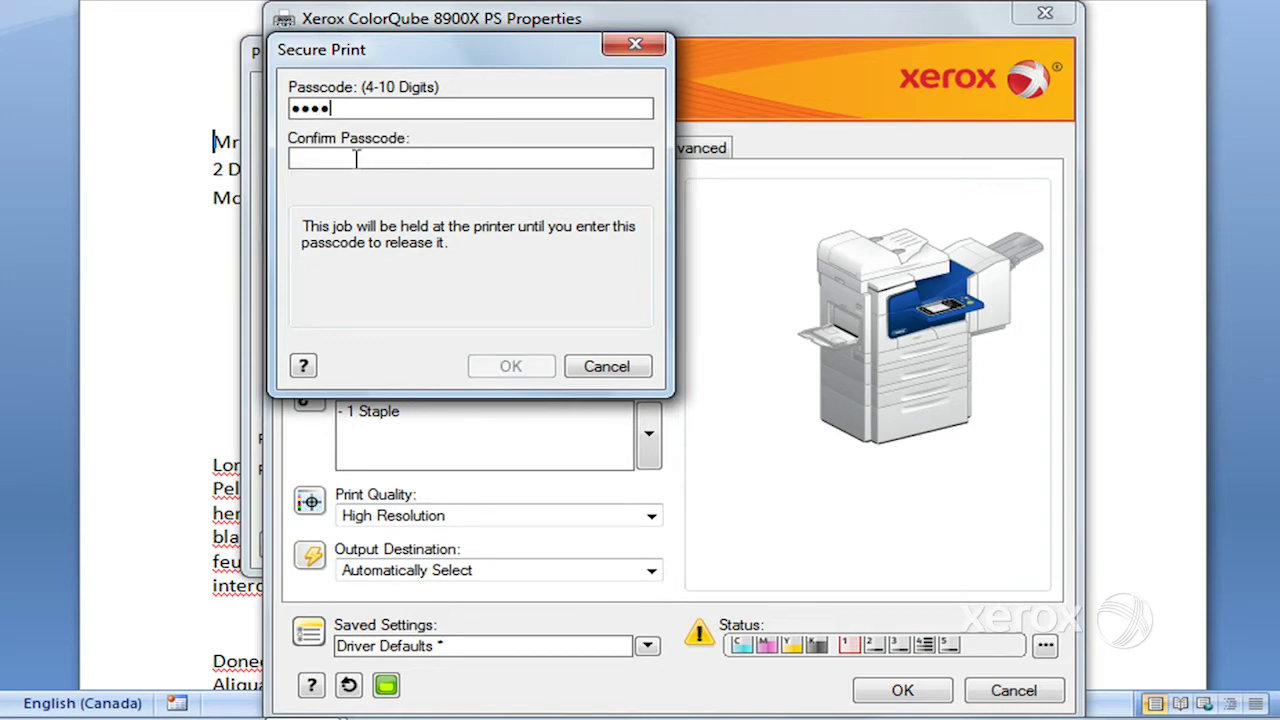
left_click(355, 158)
type("1234")
left_click(532, 370)
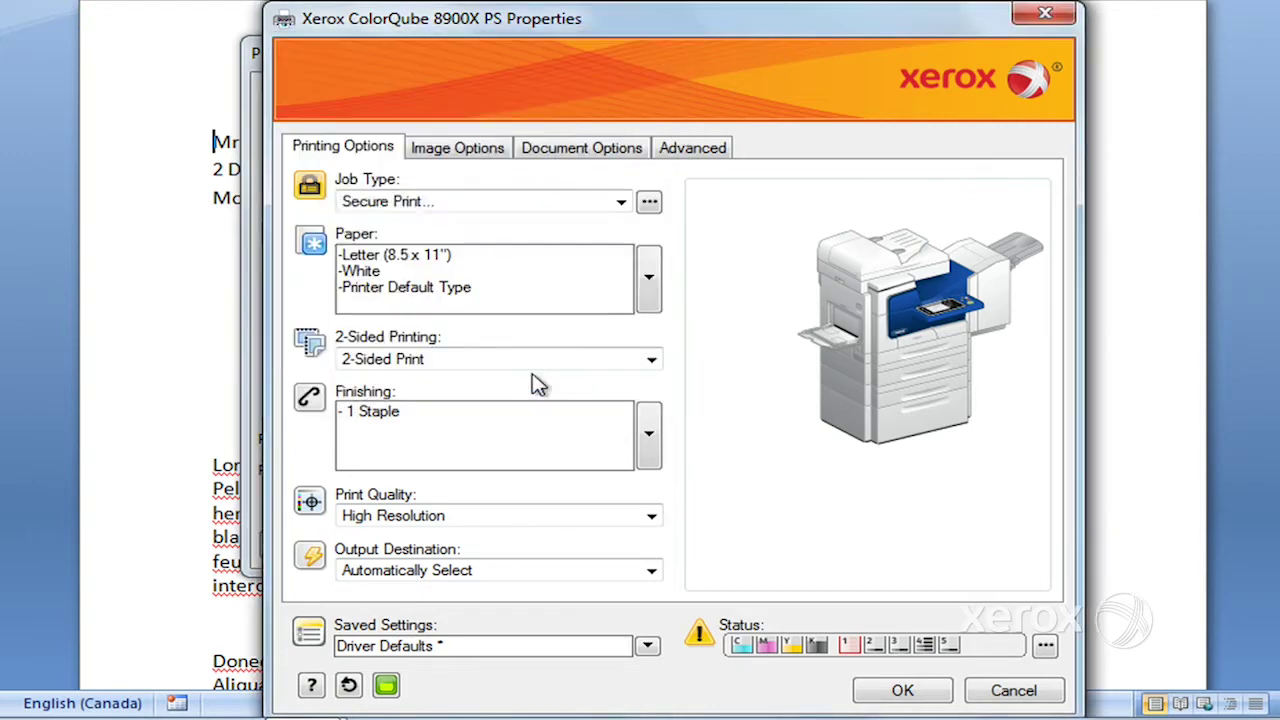
left_click(900, 700)
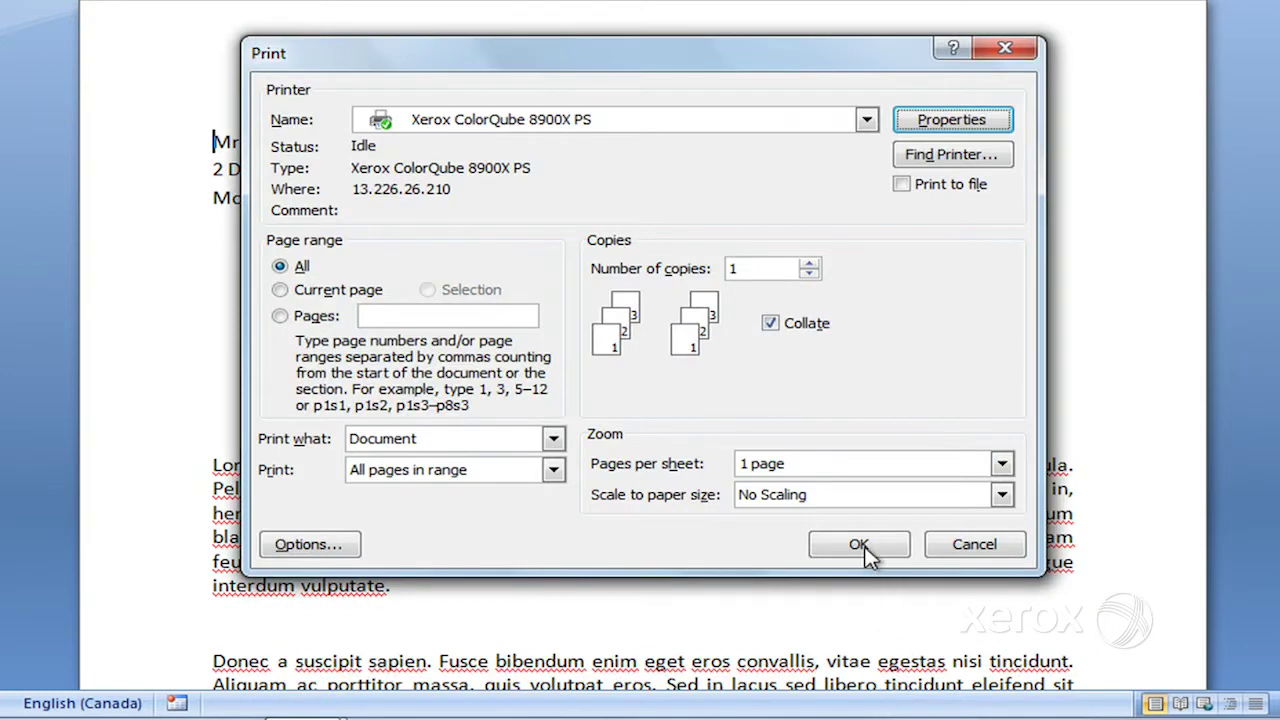
left_click(859, 545)
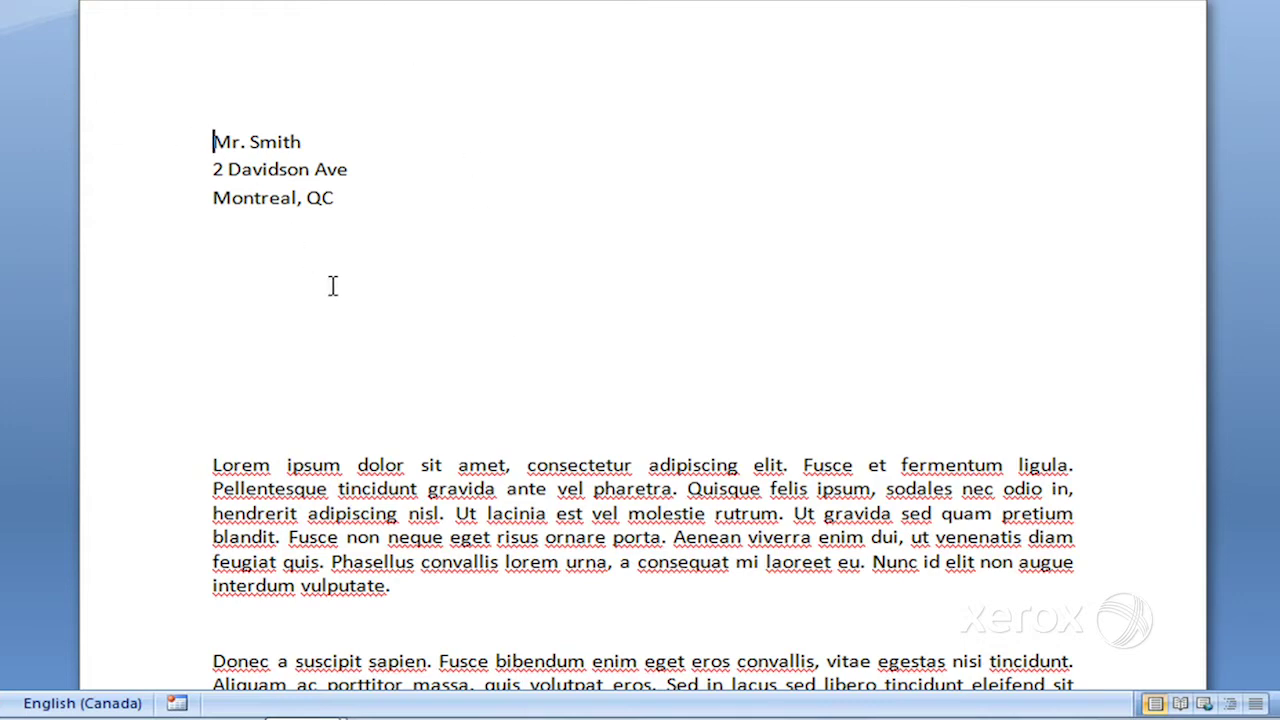
- Reopen the Print dialog with Alt+F, W, P and show the Xerox properties' Job Type list
key("alt+f")
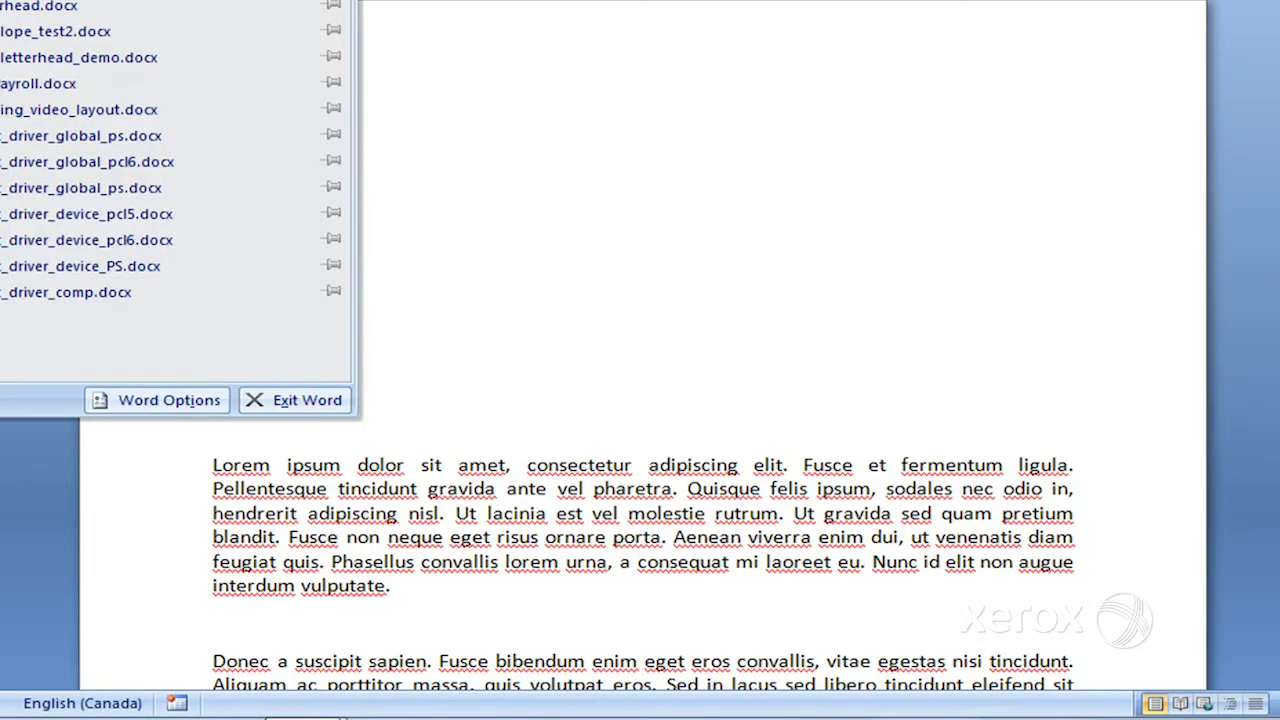
key("w")
key("p")
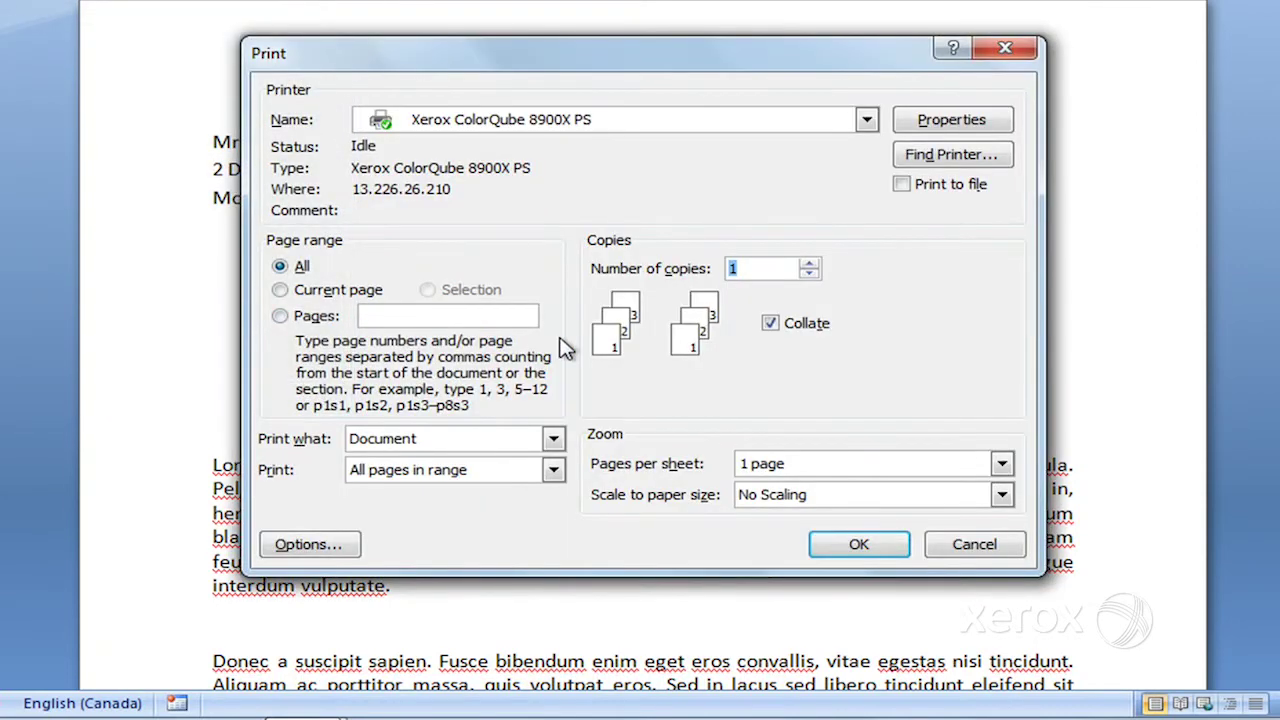
left_click(950, 124)
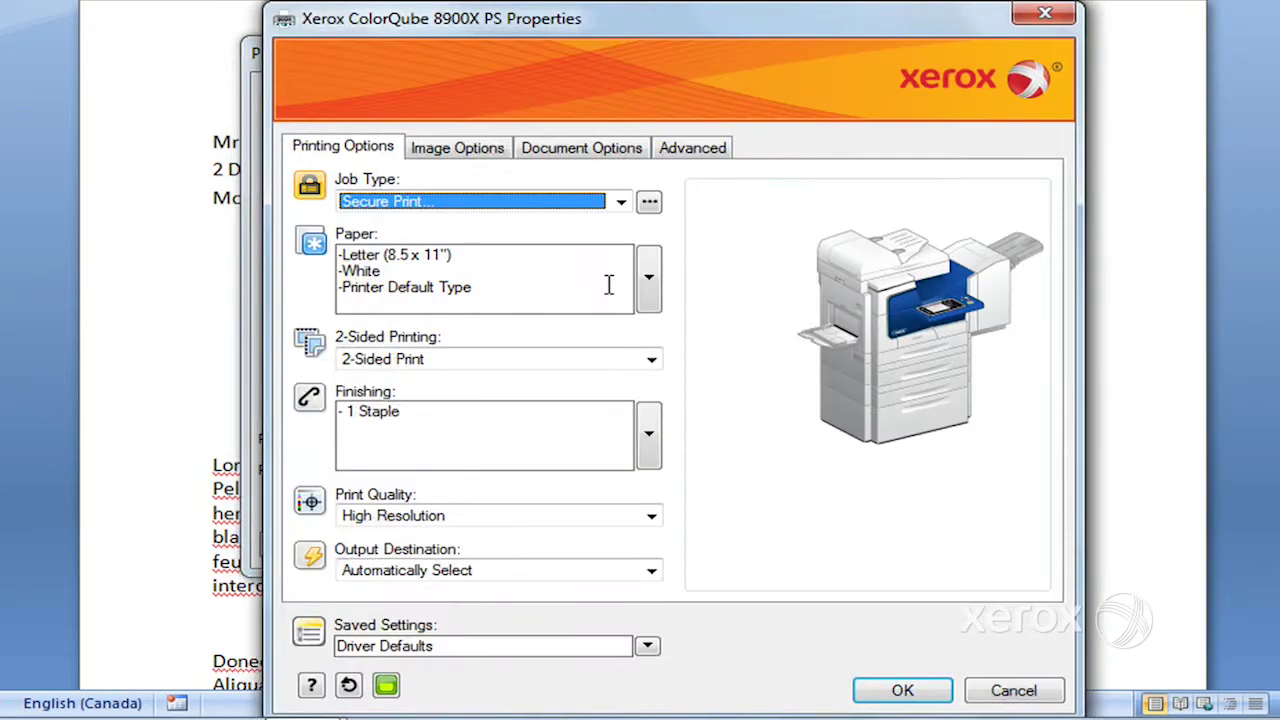
left_click(621, 203)
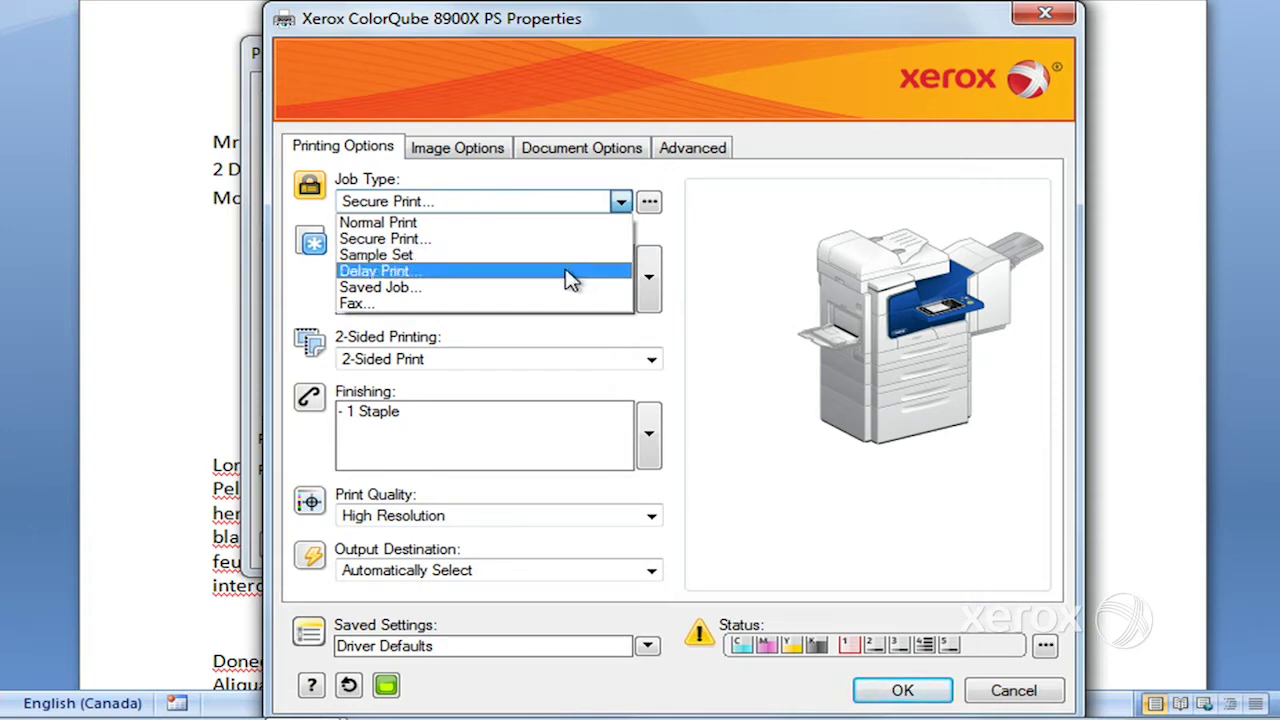
left_click(570, 279)
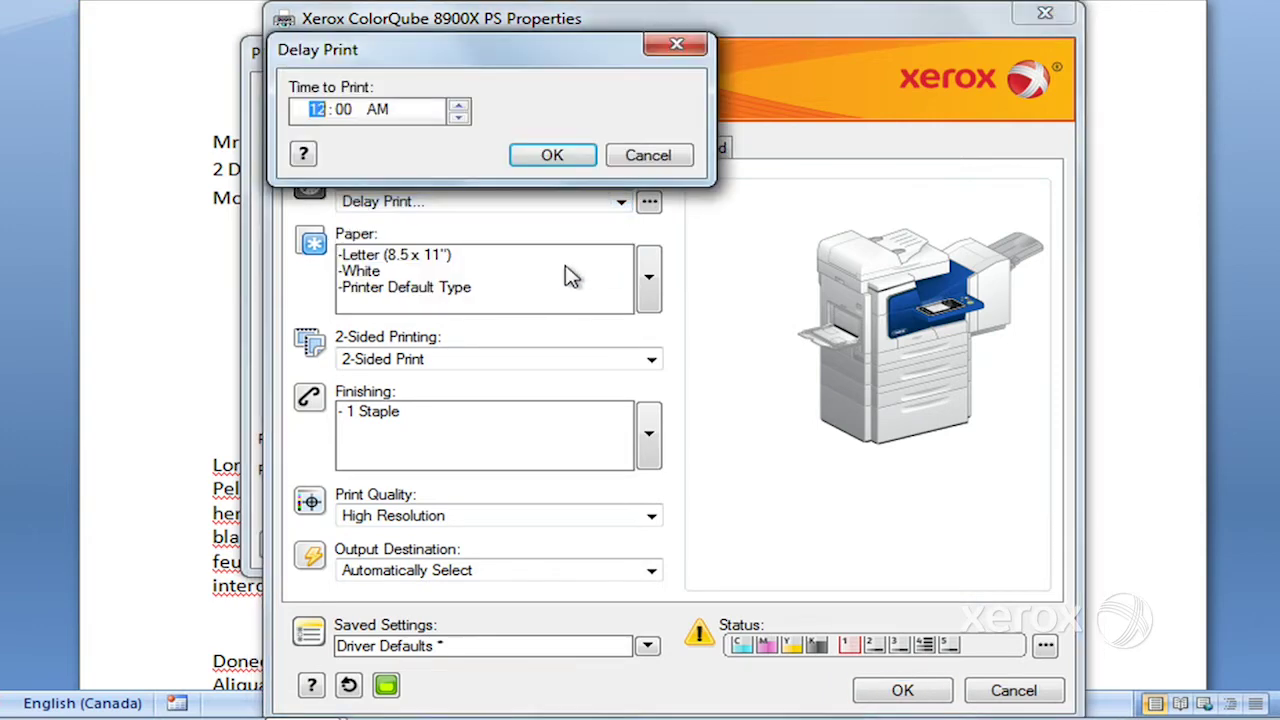
left_click(645, 158)
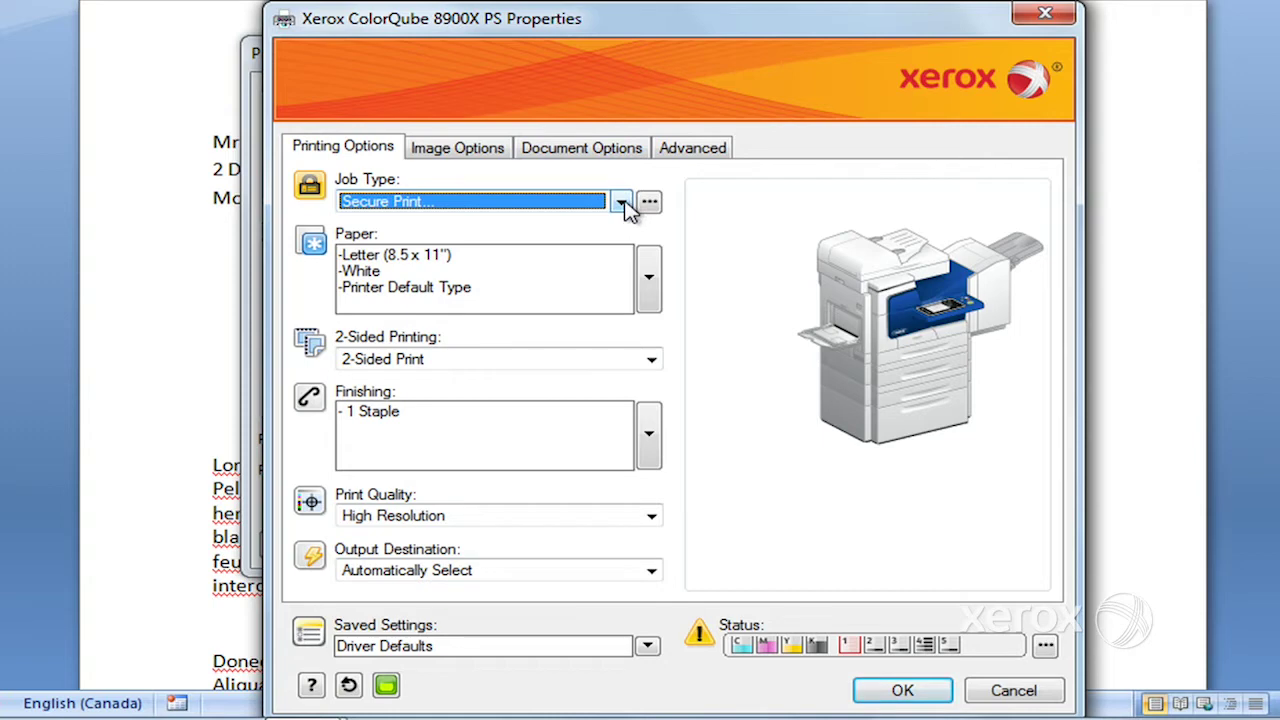
left_click(621, 202)
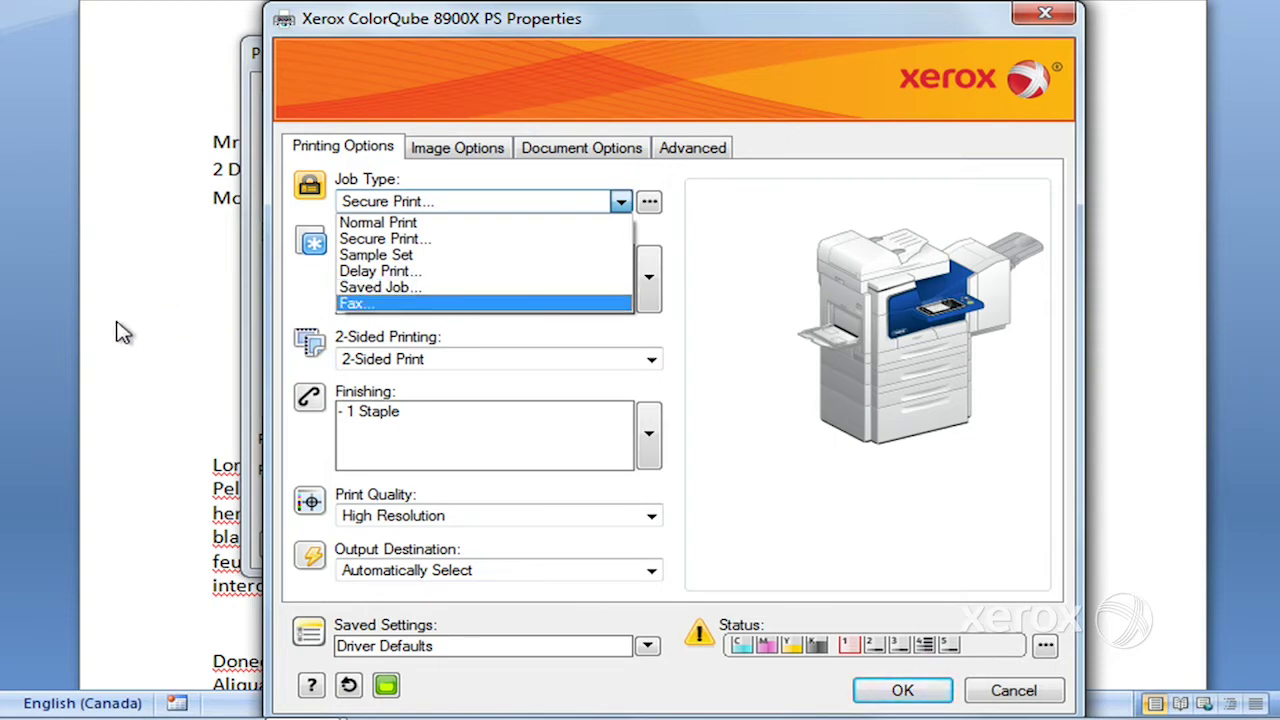
left_click(380, 287)
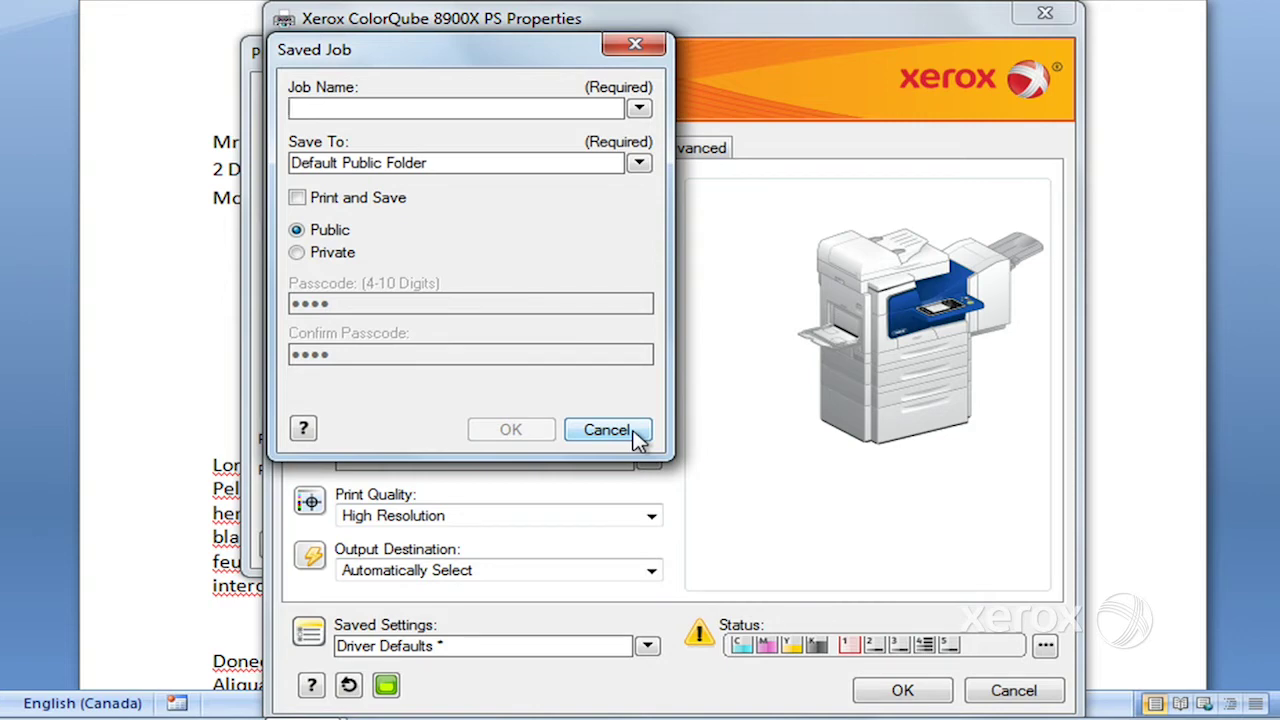
- Abandon the saved job setup and switch the Job Type to Fax
left_click(636, 437)
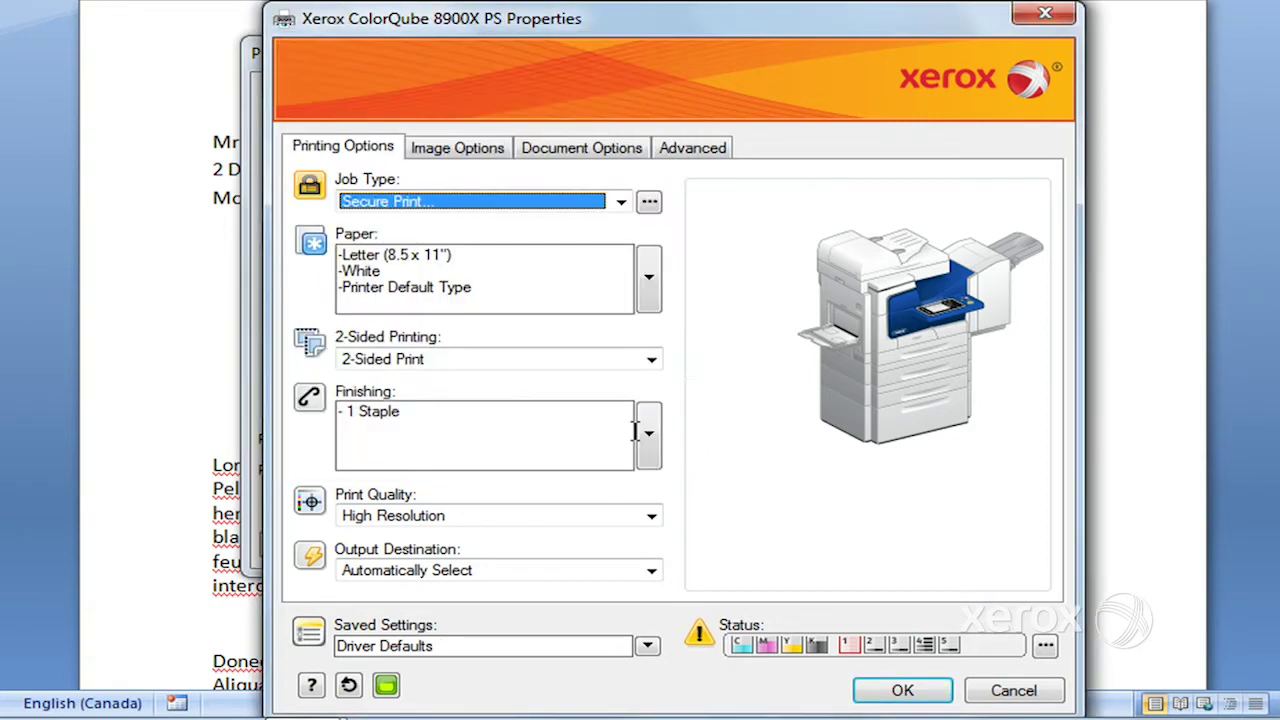
left_click(621, 204)
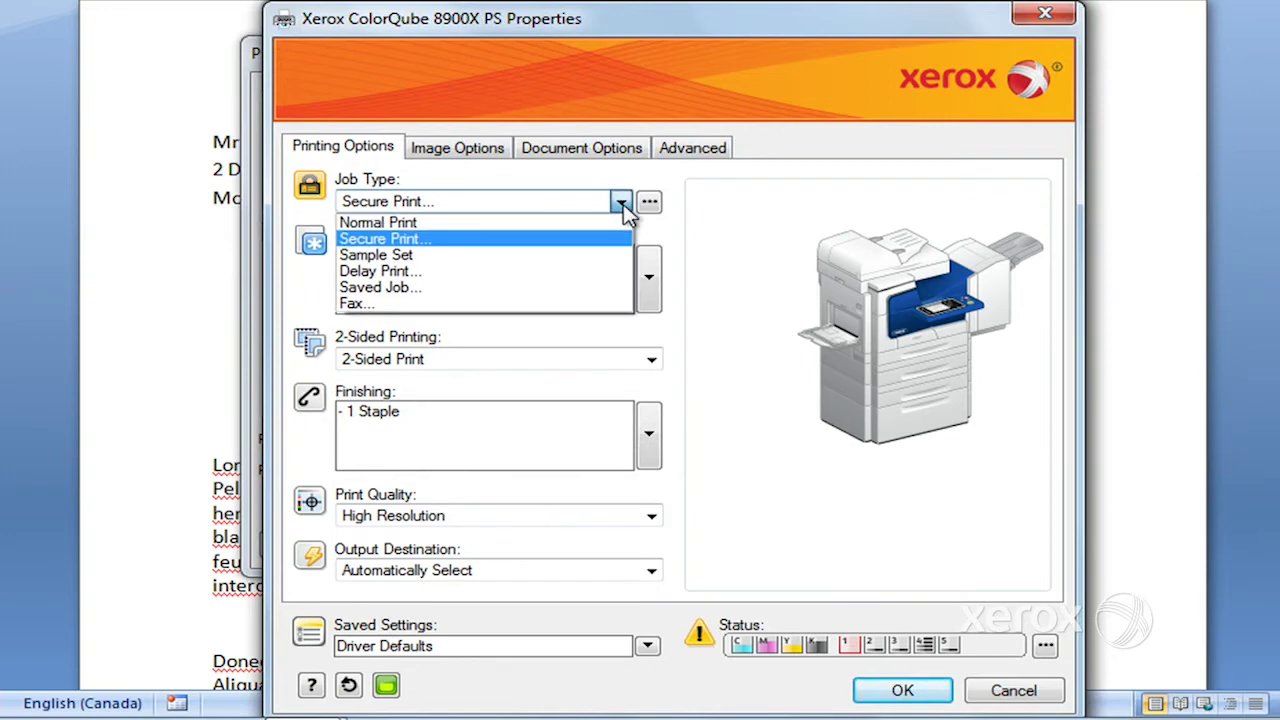
left_click(513, 304)
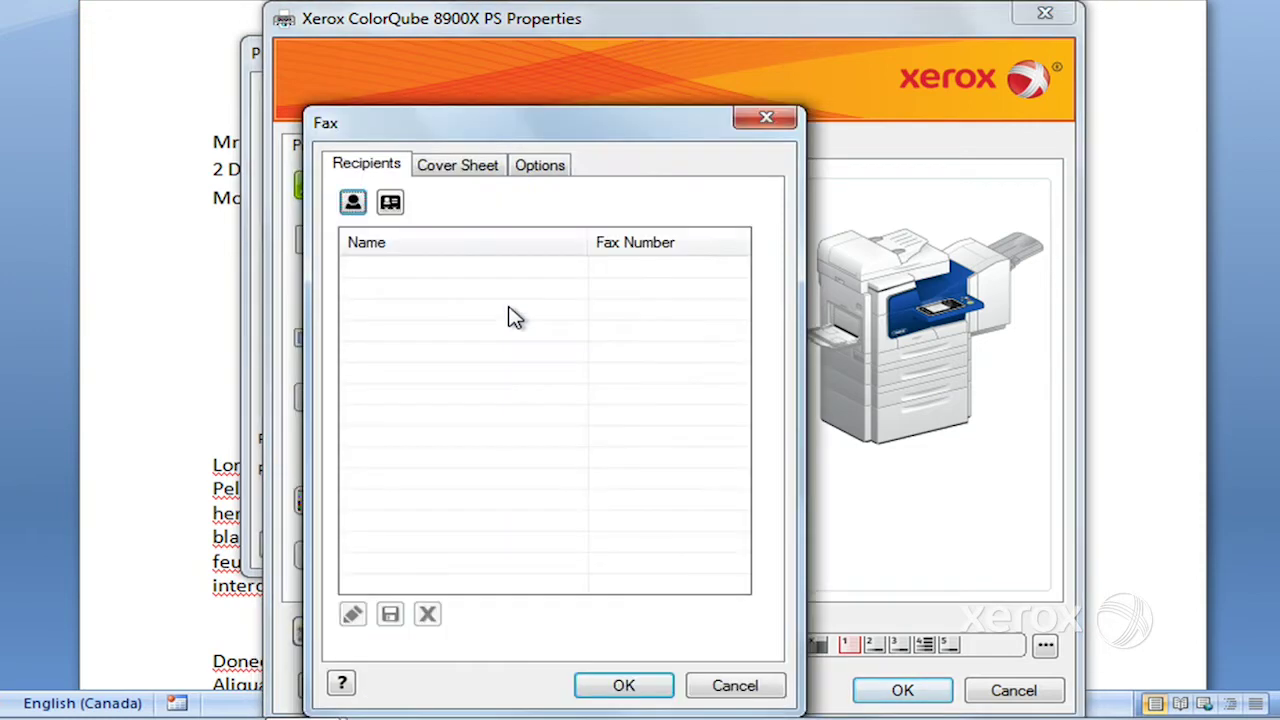
- Add a fax recipient with the contact's name and fax number
left_click(352, 204)
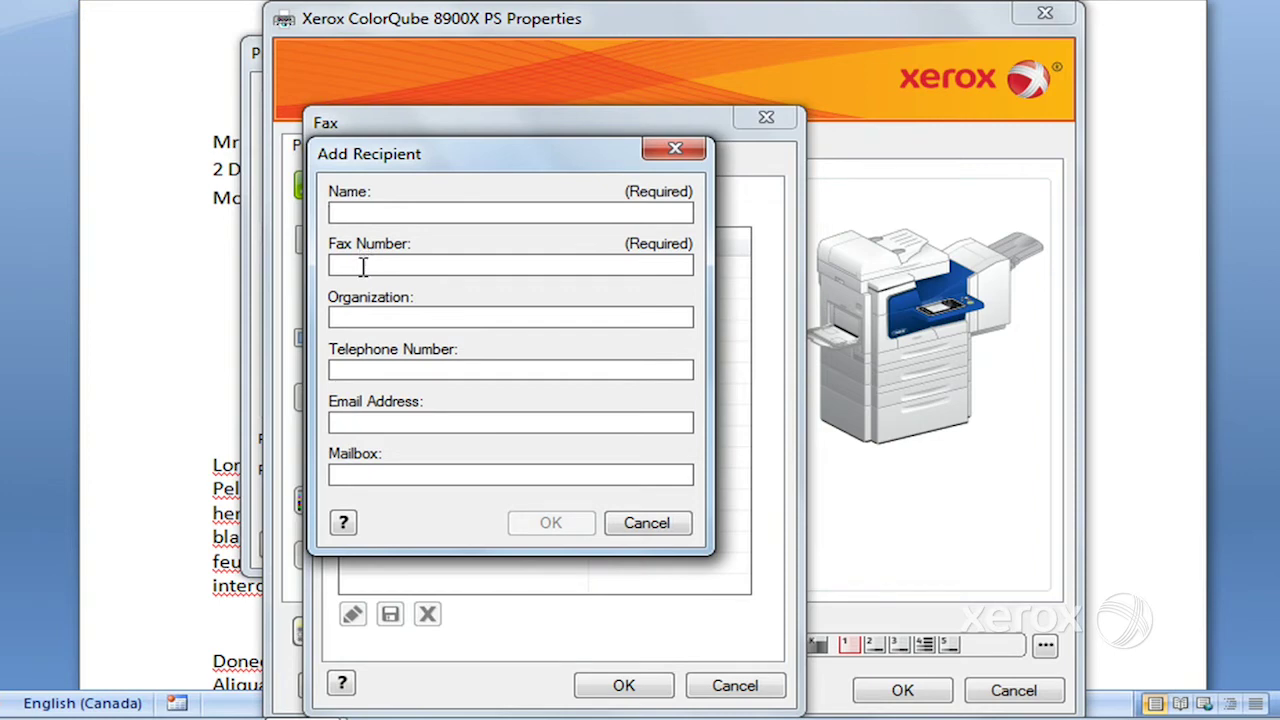
type("Carolyn")
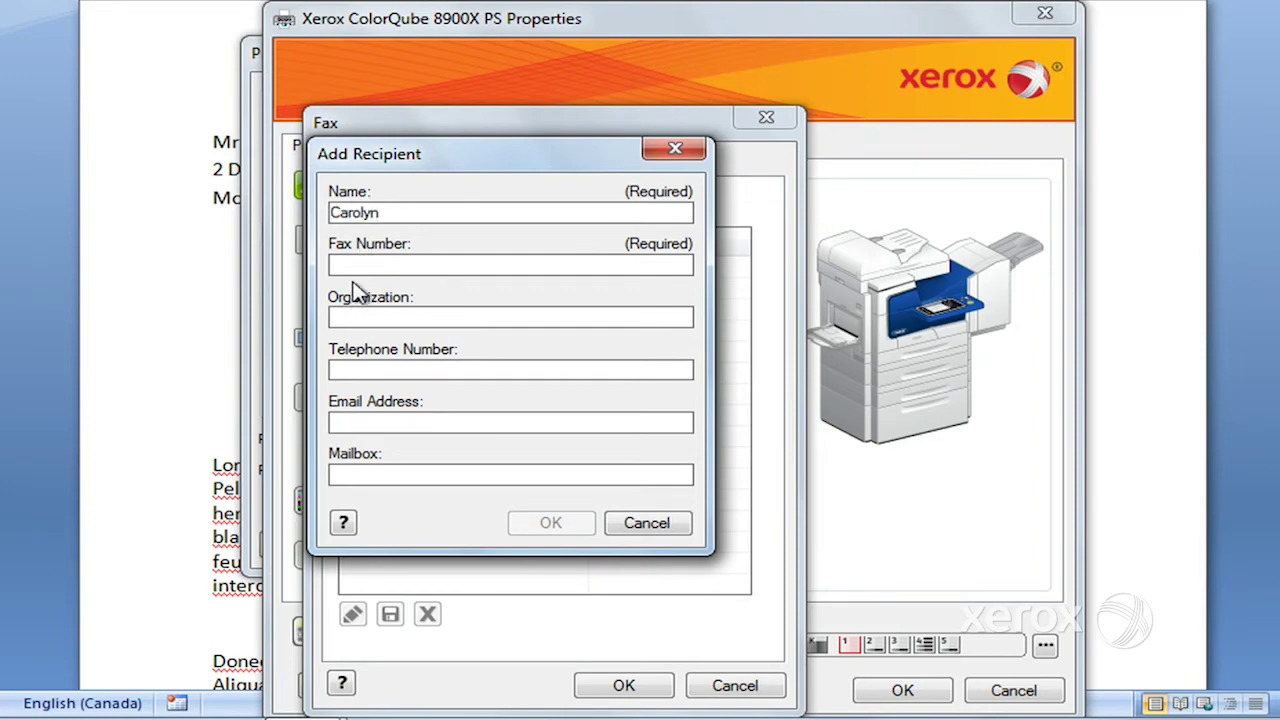
left_click(357, 264)
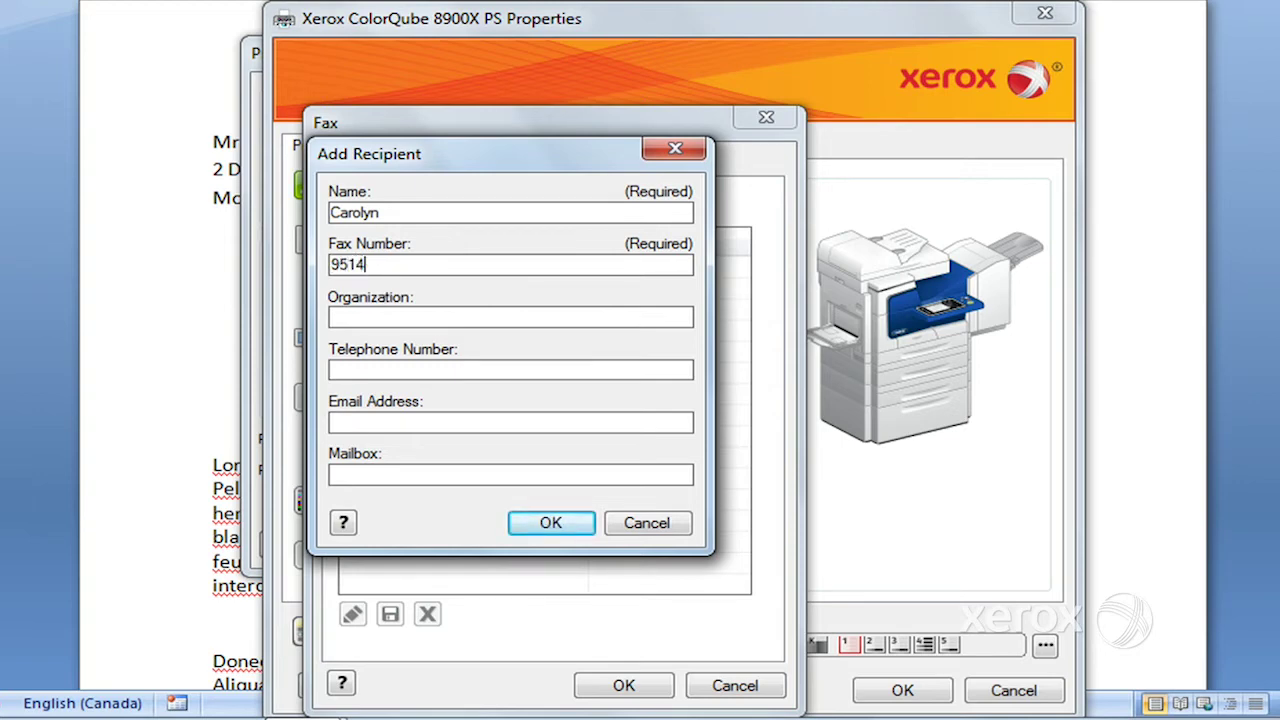
left_click(551, 524)
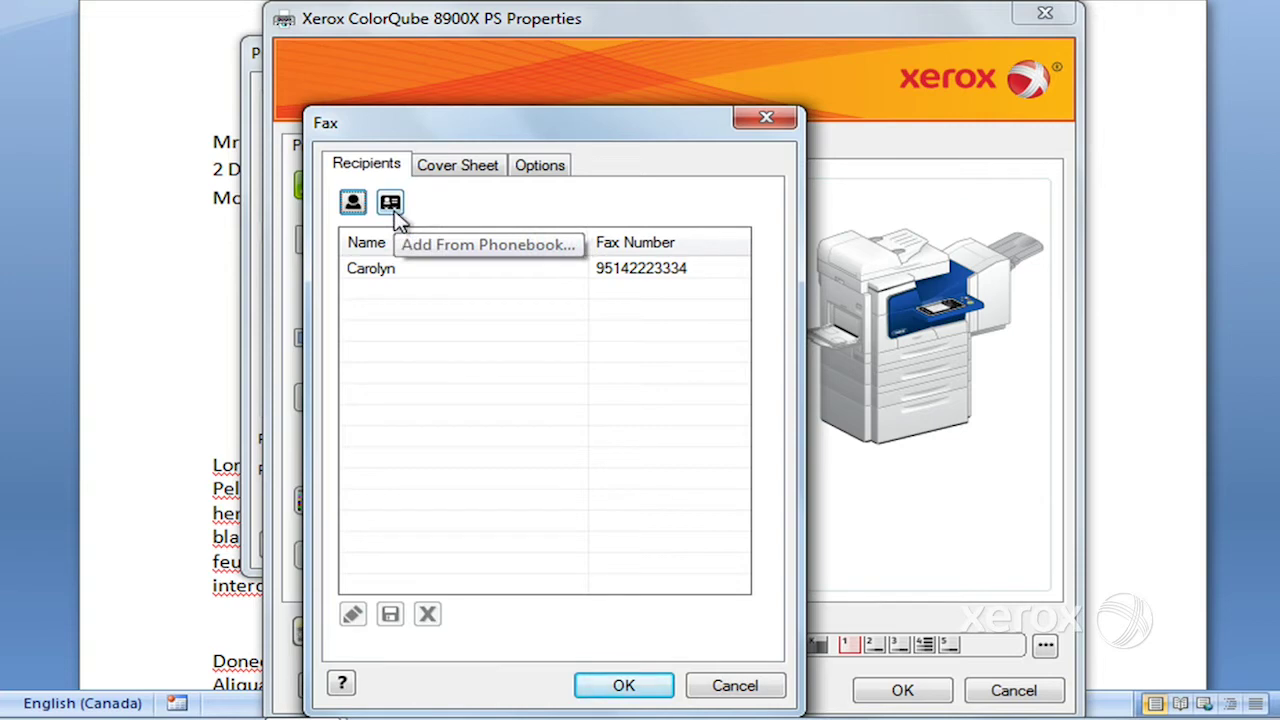
- Review the fax cover sheet choices, discard them unchanged, and move to the fax delivery options
left_click(472, 168)
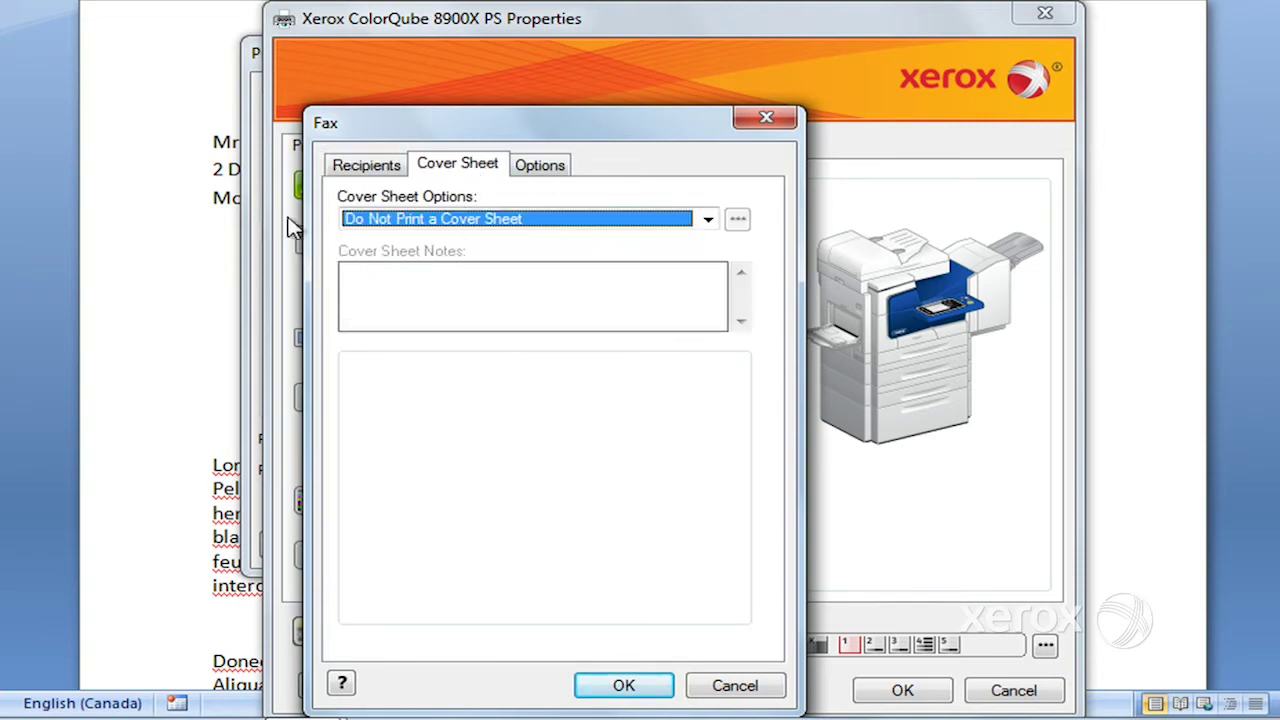
left_click(710, 221)
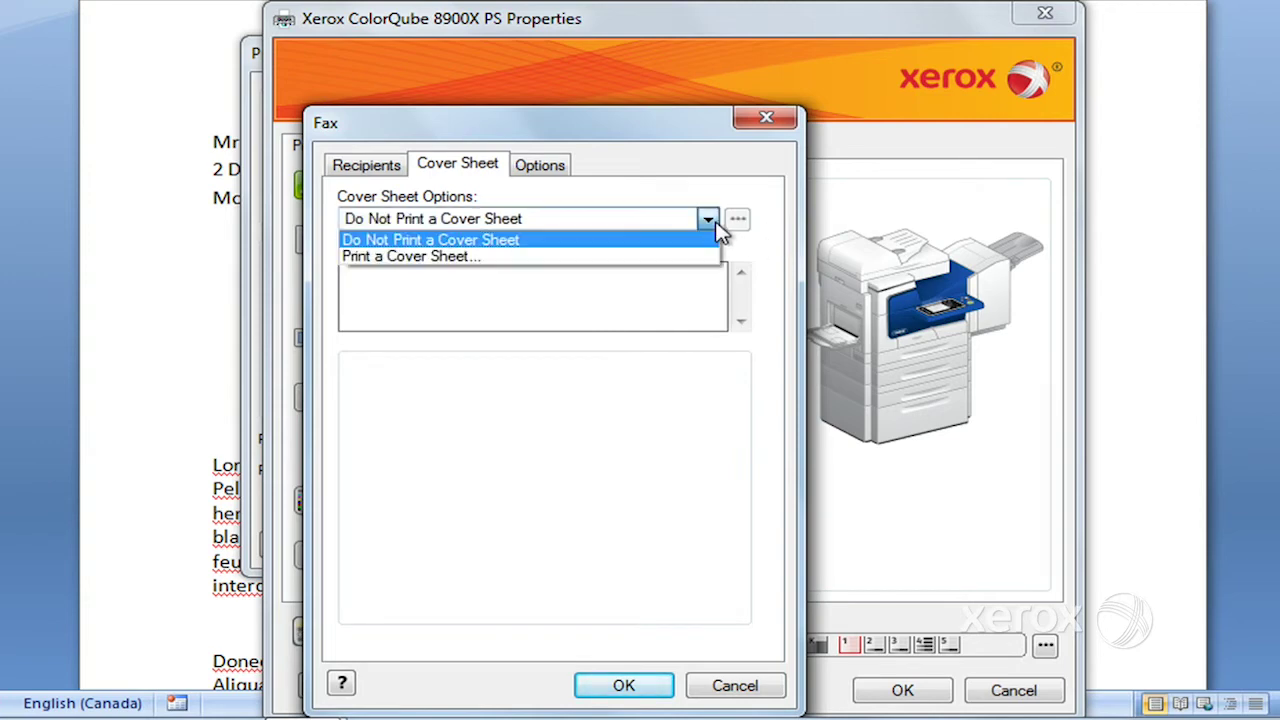
left_click(628, 258)
left_click(479, 290)
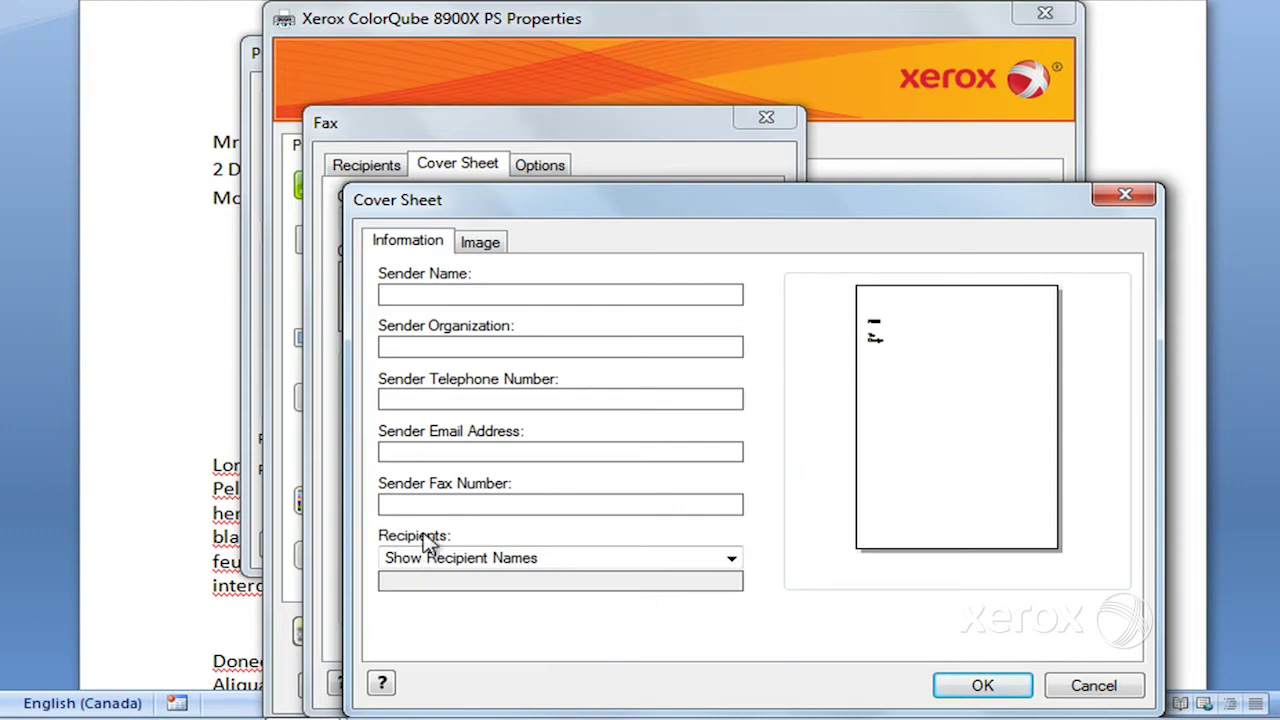
left_click(1080, 695)
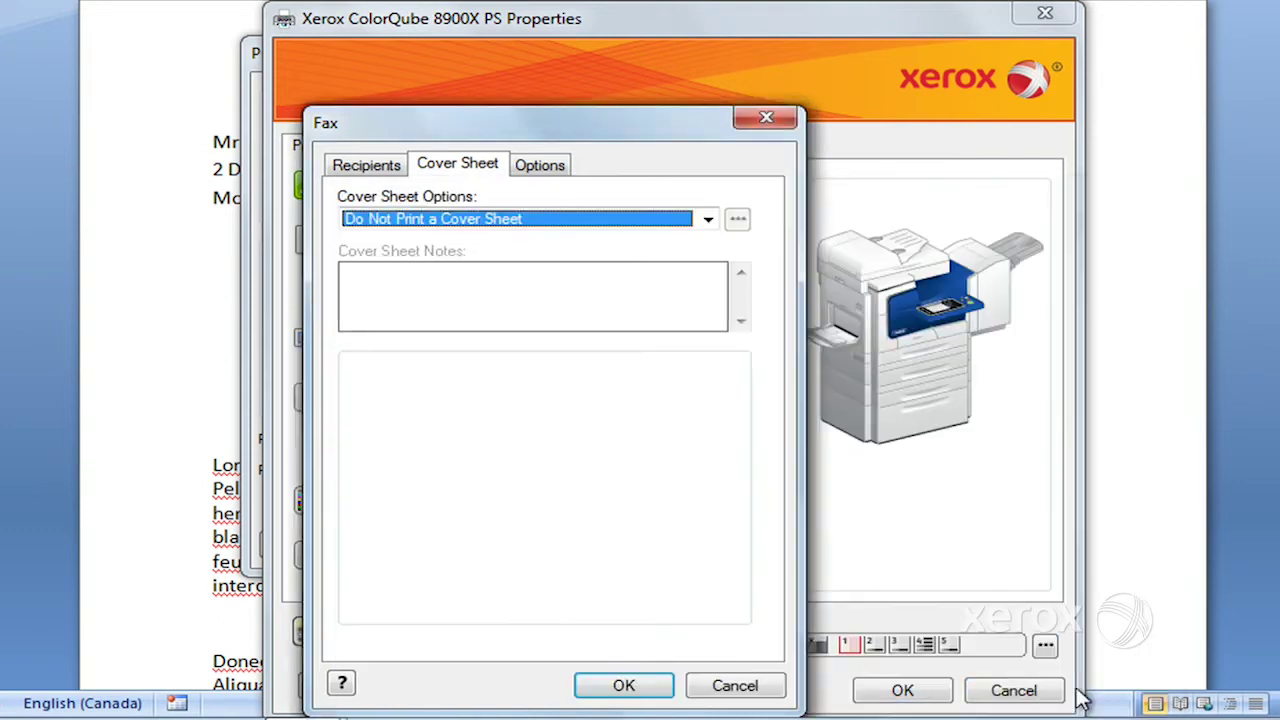
left_click(549, 165)
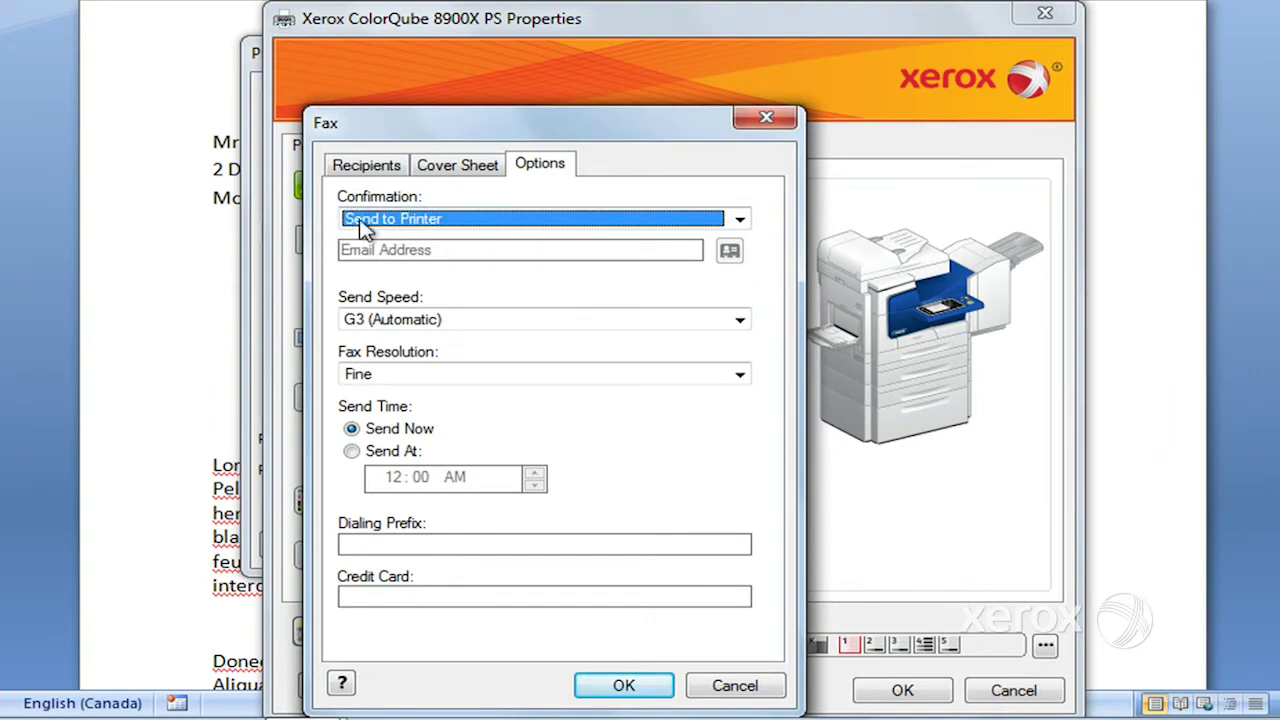
- Change the fax Confirmation setting from Send to Printer to Send to Email
left_click(739, 221)
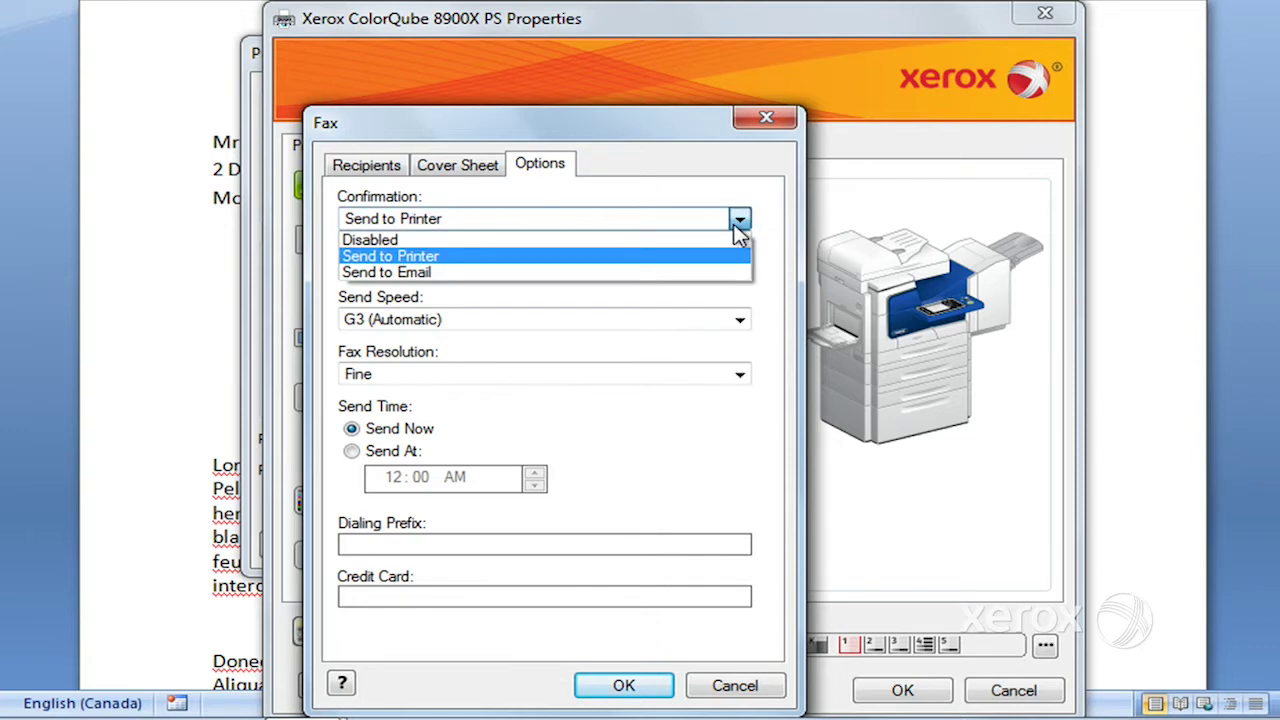
left_click(530, 273)
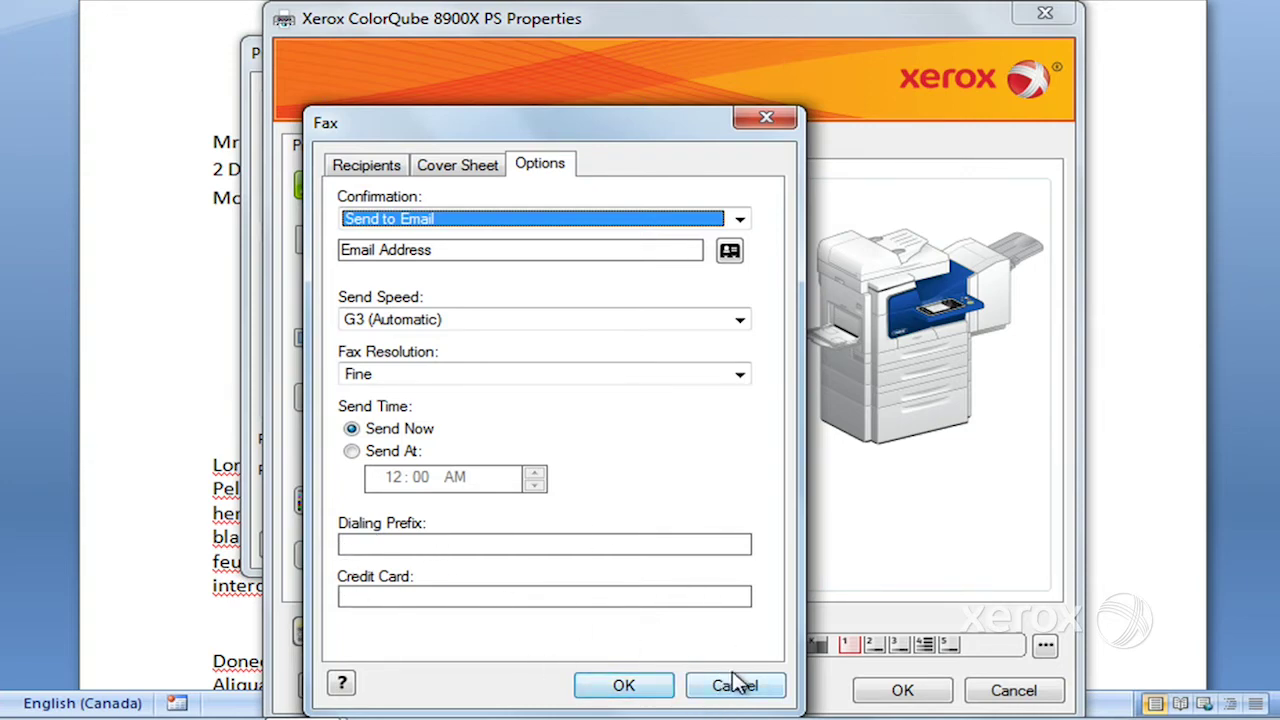
- Close the Fax dialog, set Job Type back to Normal Print, and close Properties and Print
left_click(779, 124)
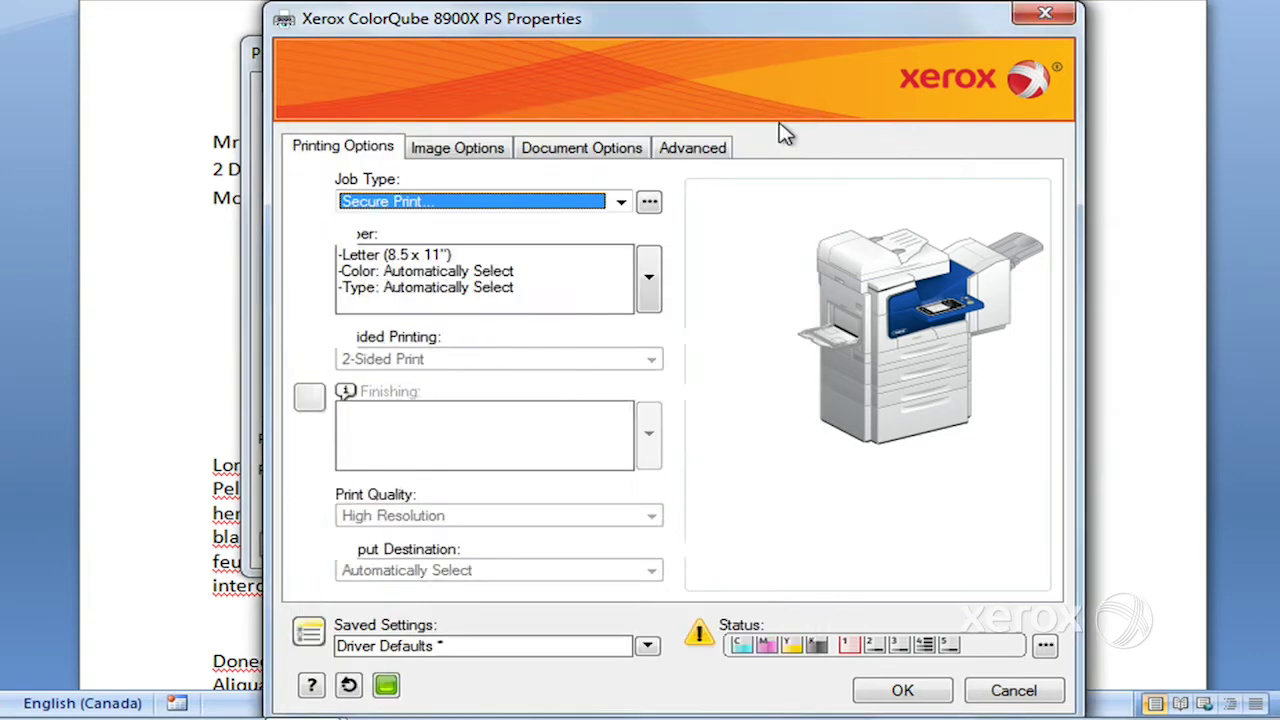
left_click(621, 201)
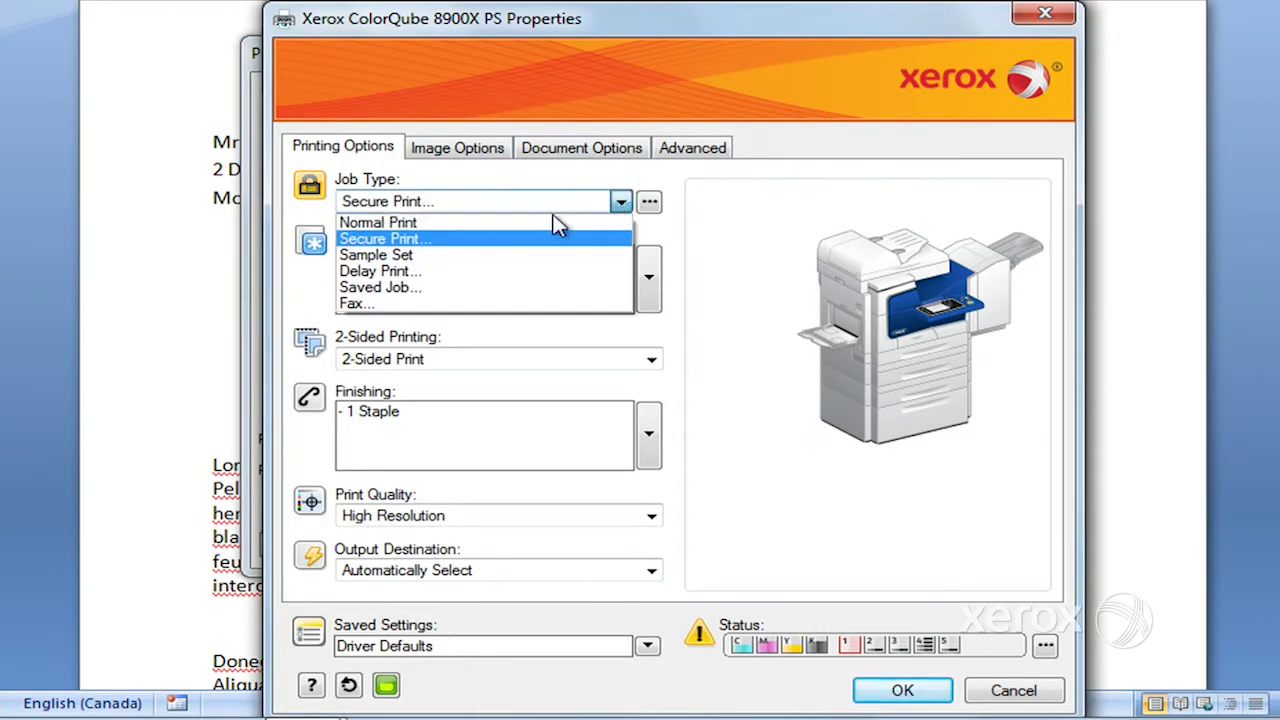
left_click(527, 224)
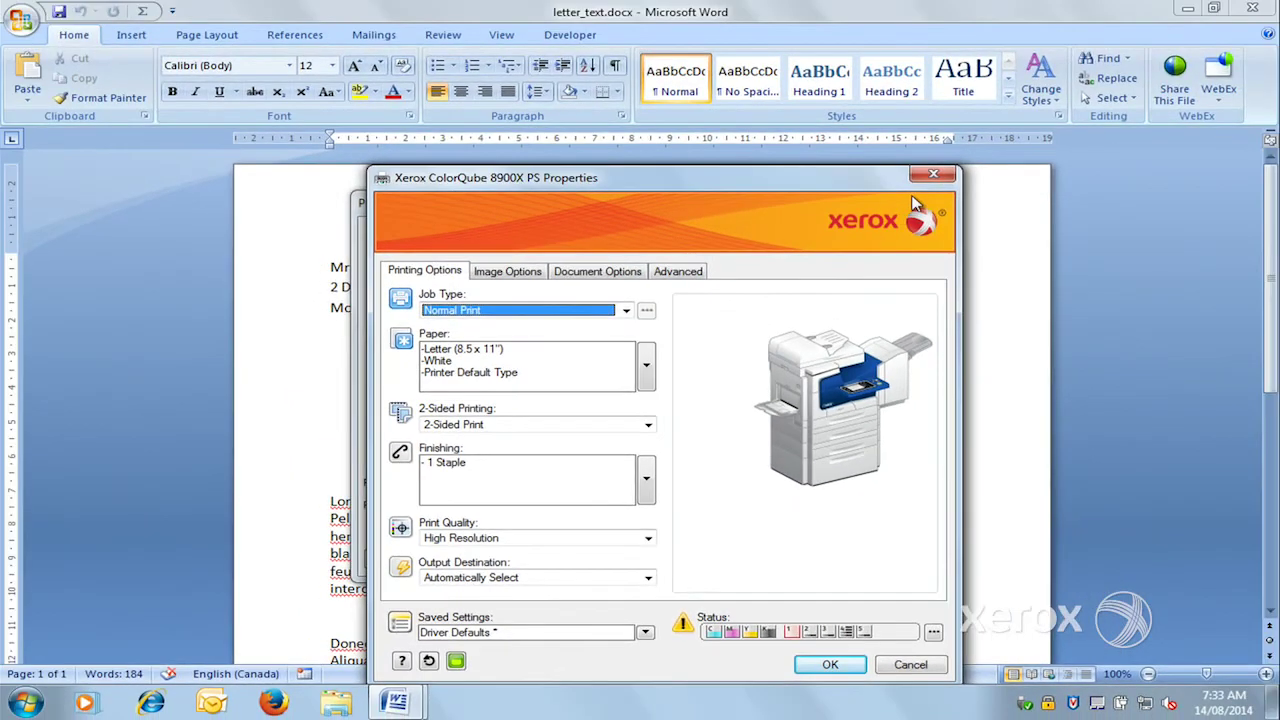
left_click(931, 177)
left_click(916, 203)
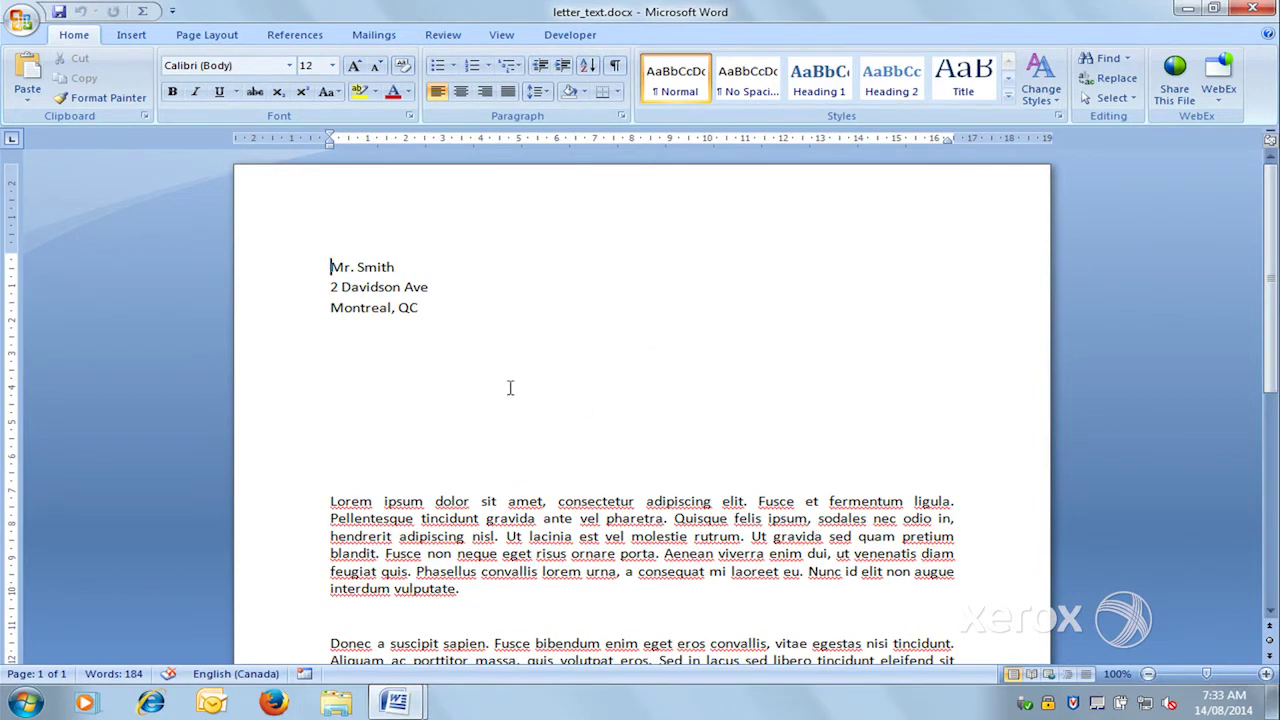
left_click(20, 20)
- Set the Xerox paper to Letter (8.5 x 11"), White, Letterhead and accept it
left_click(56, 230)
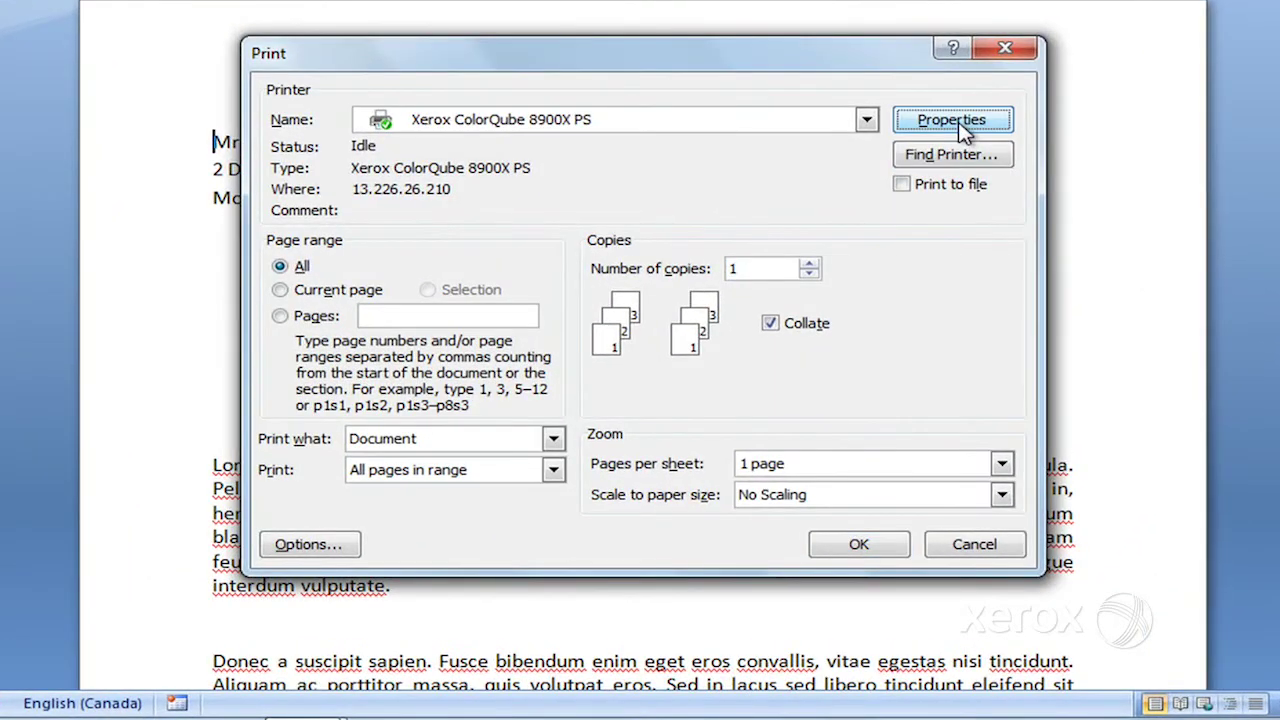
left_click(951, 122)
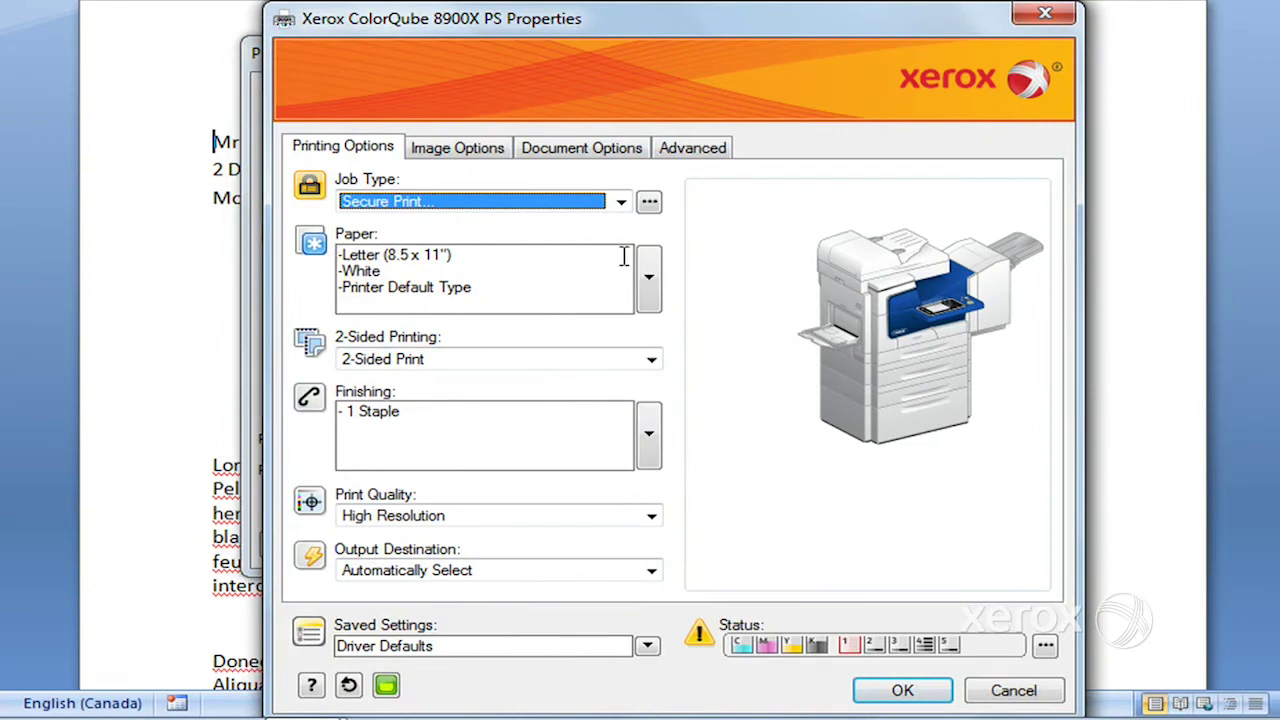
left_click(659, 298)
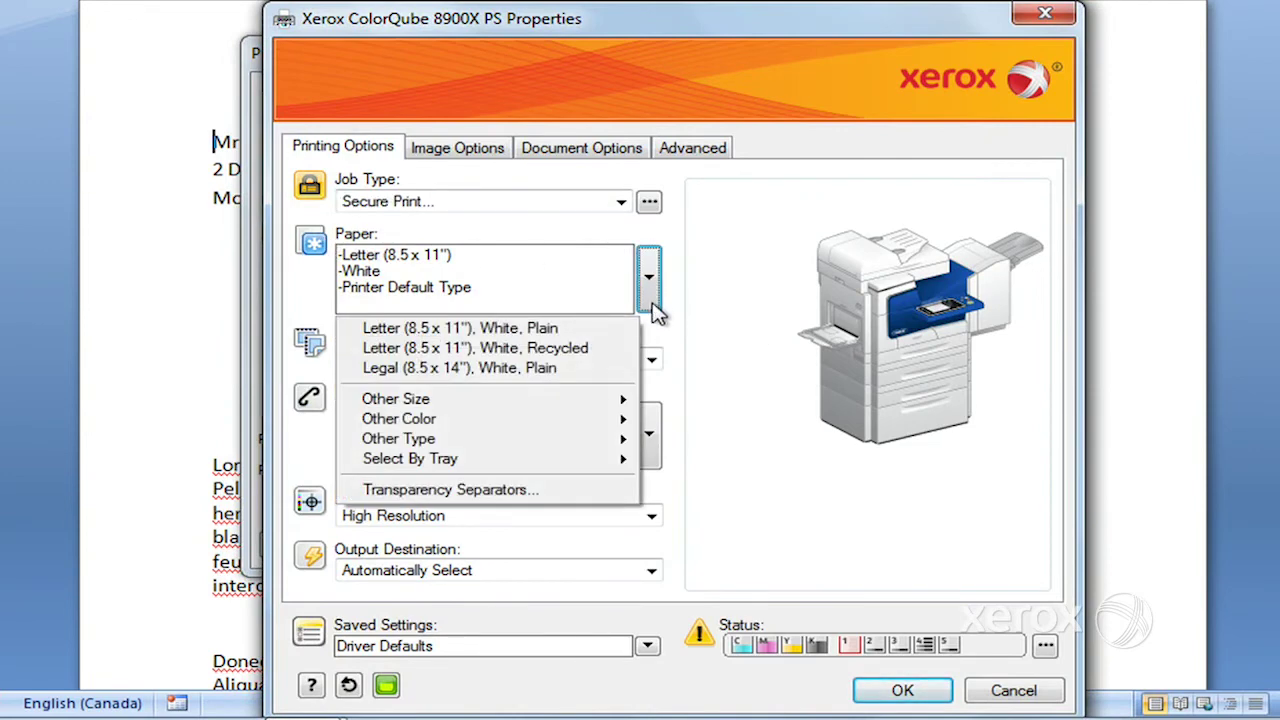
mouse_move(546, 417)
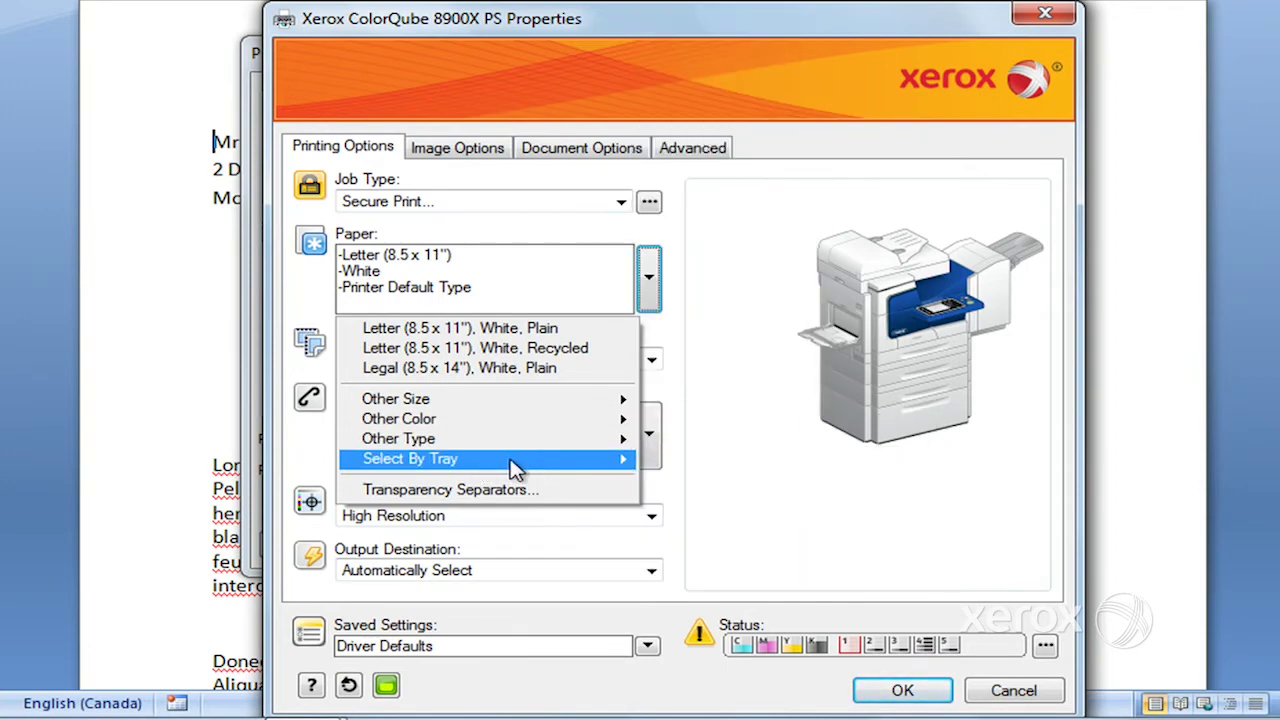
mouse_move(507, 449)
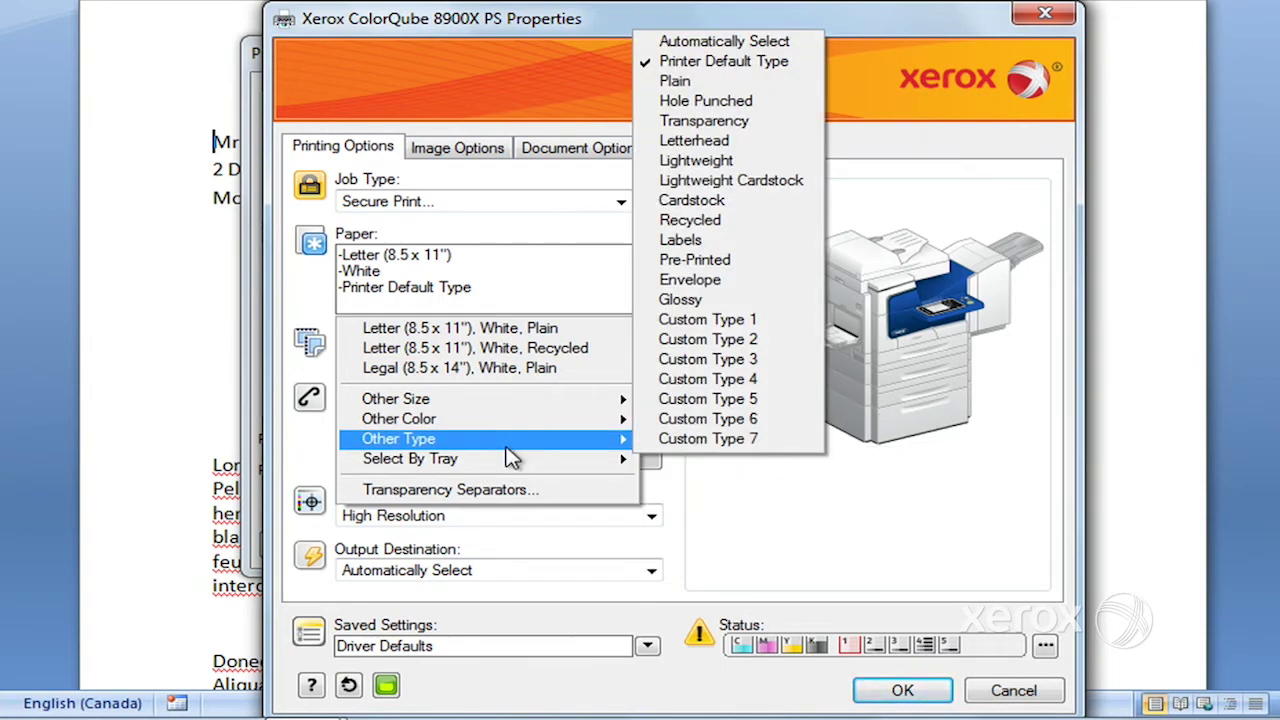
left_click(757, 150)
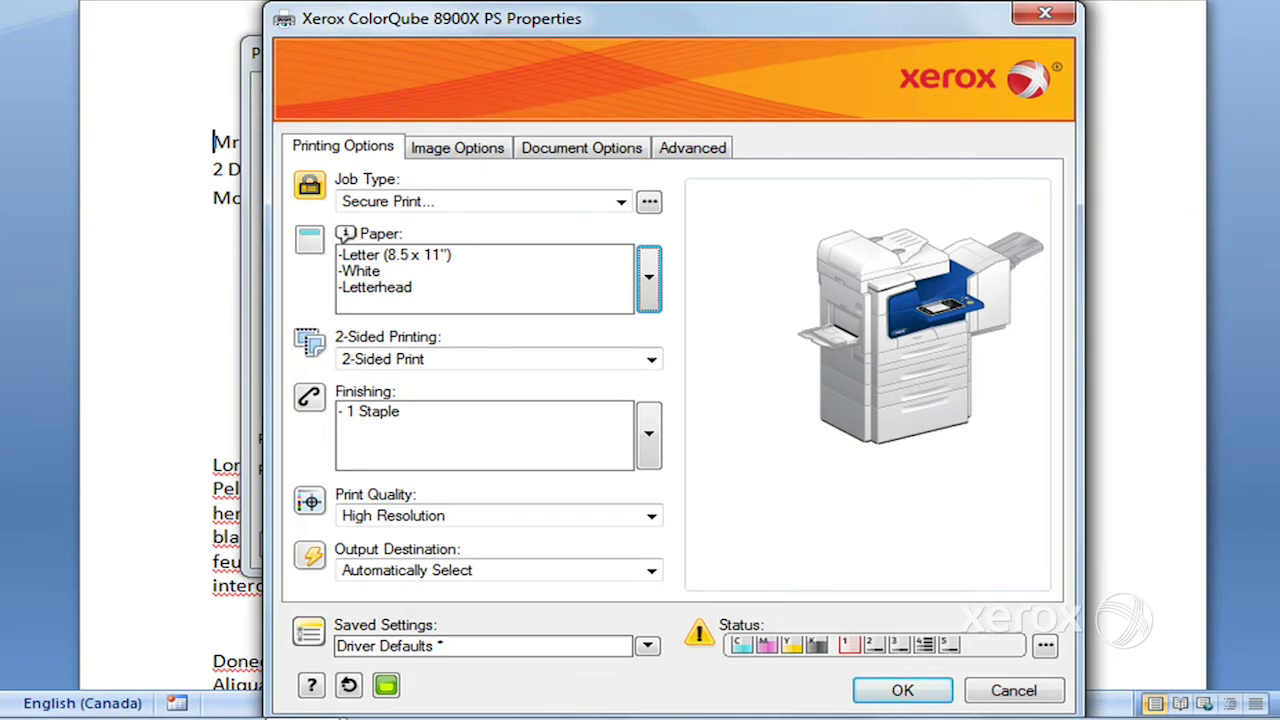
left_click(886, 698)
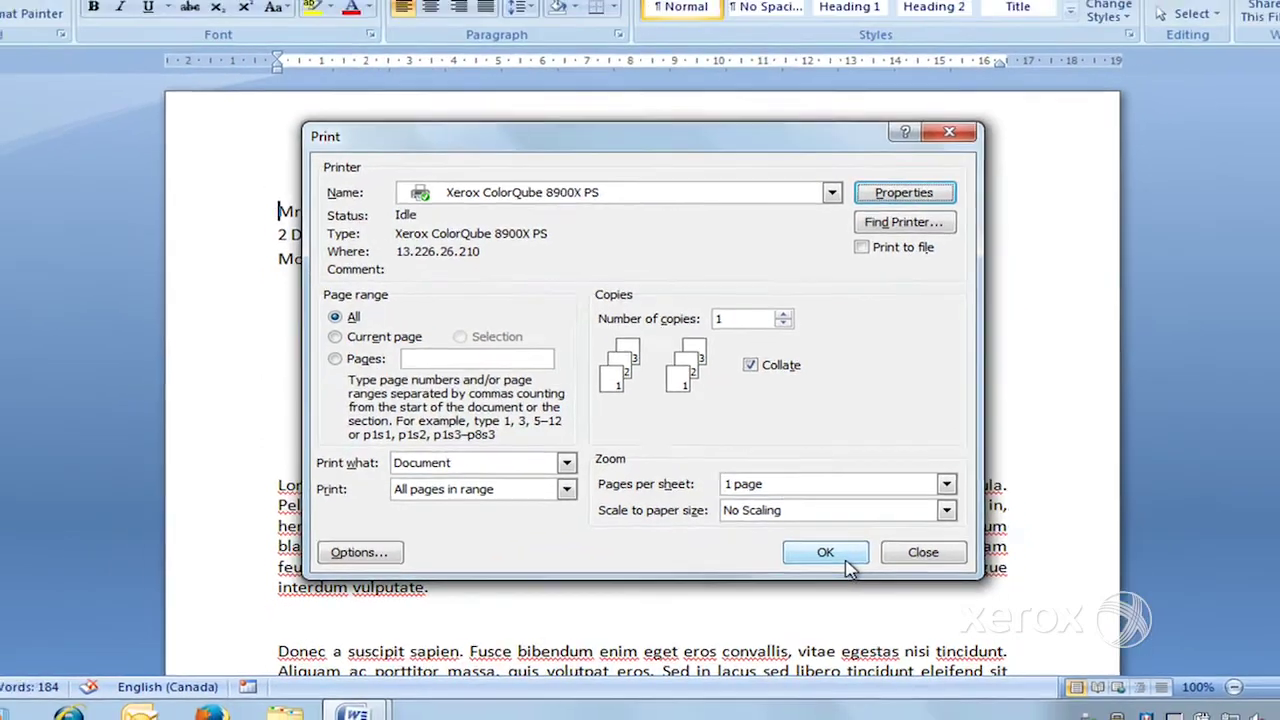
- Print the letter, then reopen the Print dialog and the Xerox printer properties
left_click(845, 561)
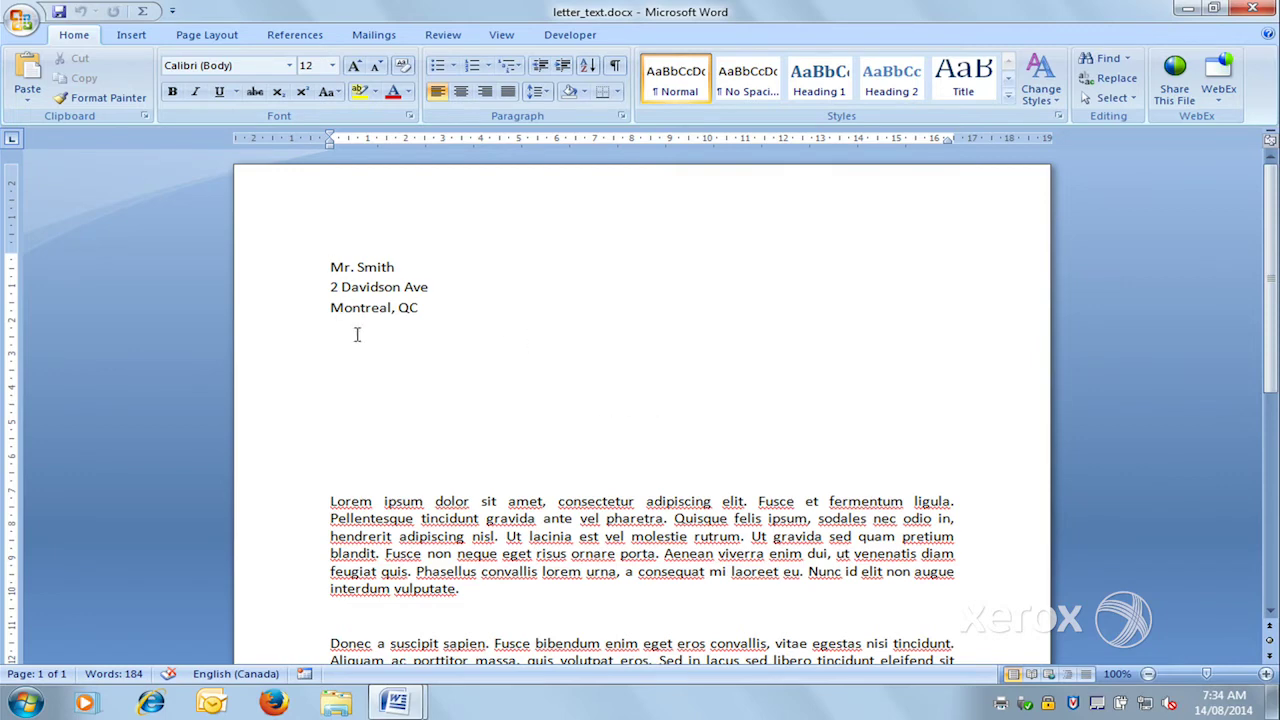
left_click(20, 25)
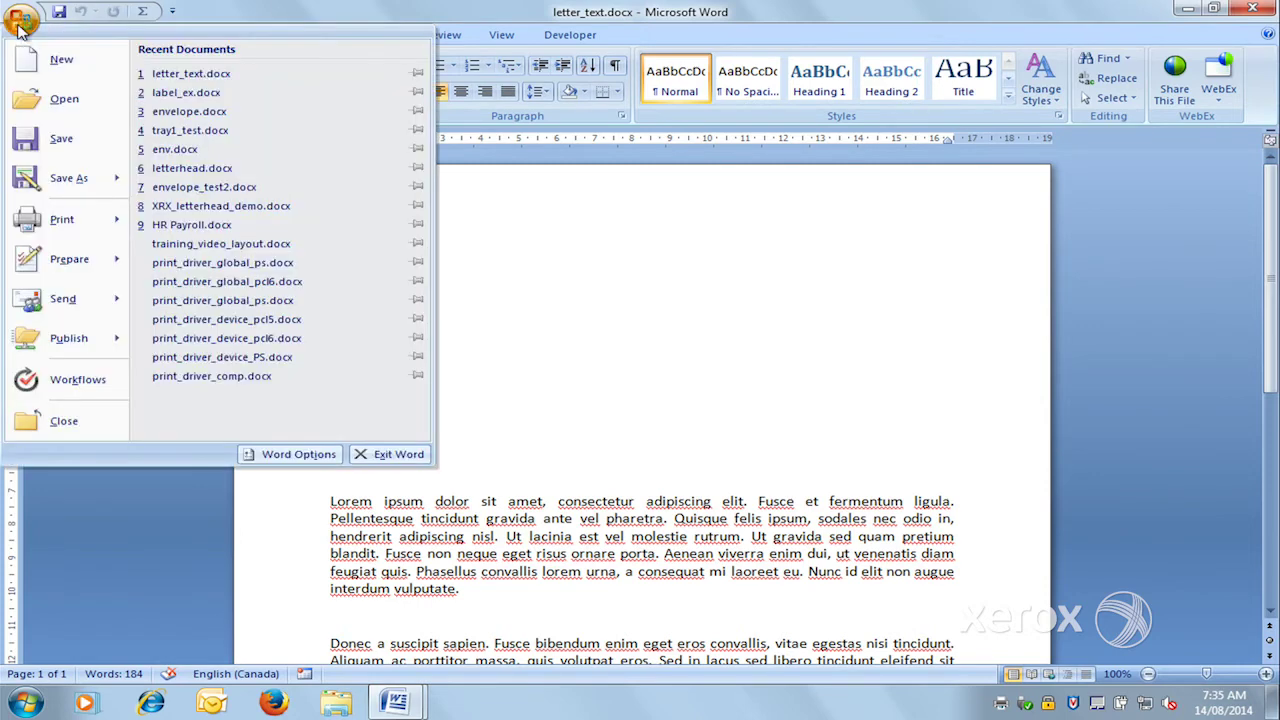
left_click(42, 238)
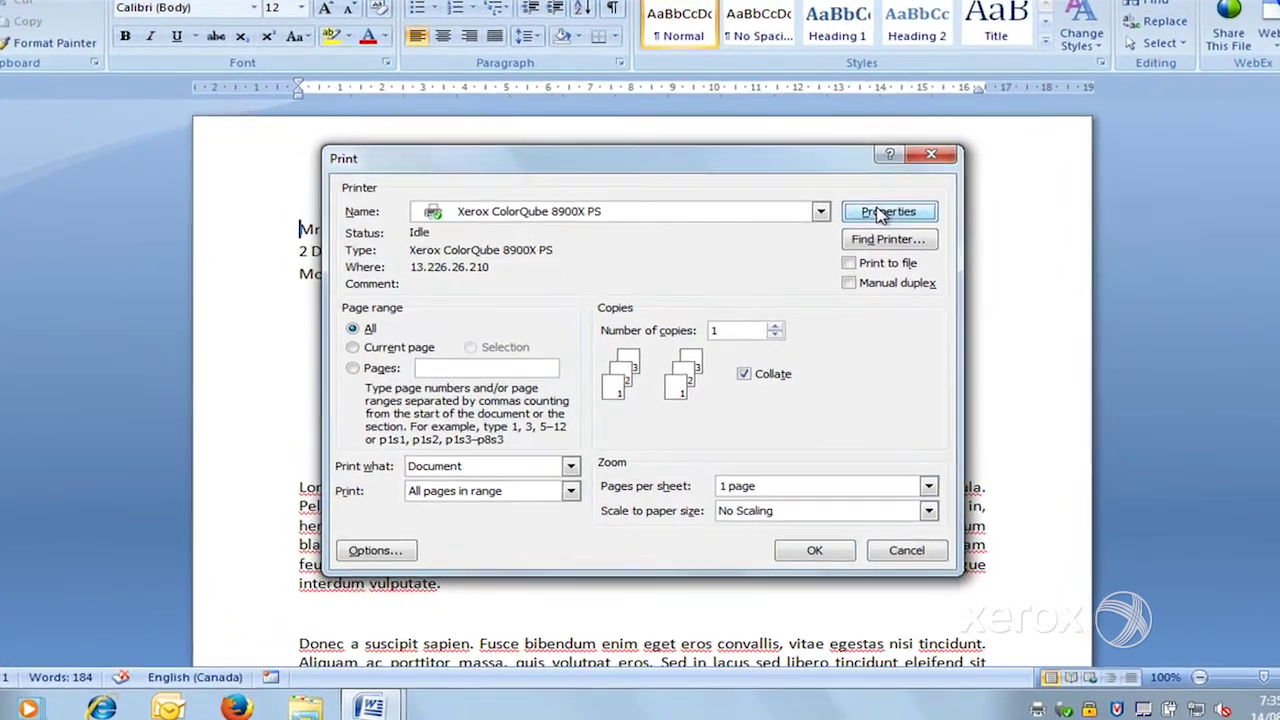
left_click(880, 213)
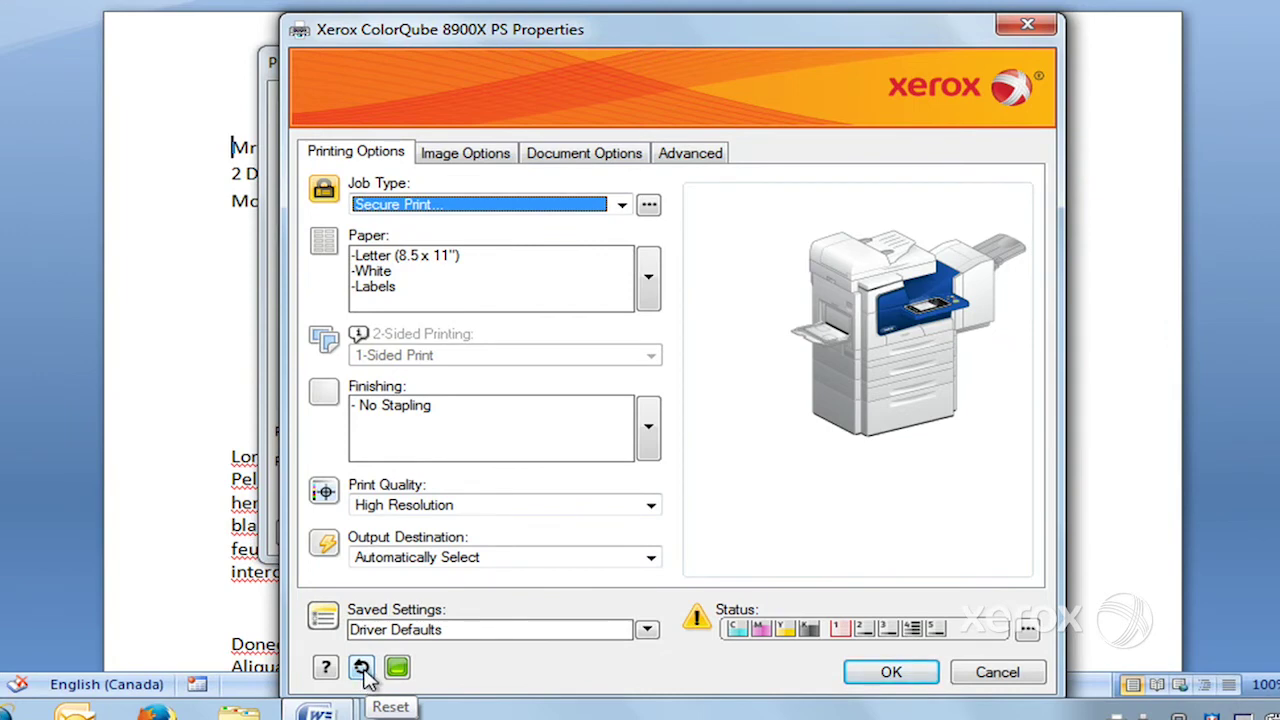
- Reset the driver options to defaults and set 2-Sided Printing to 1-Sided Print
left_click(364, 674)
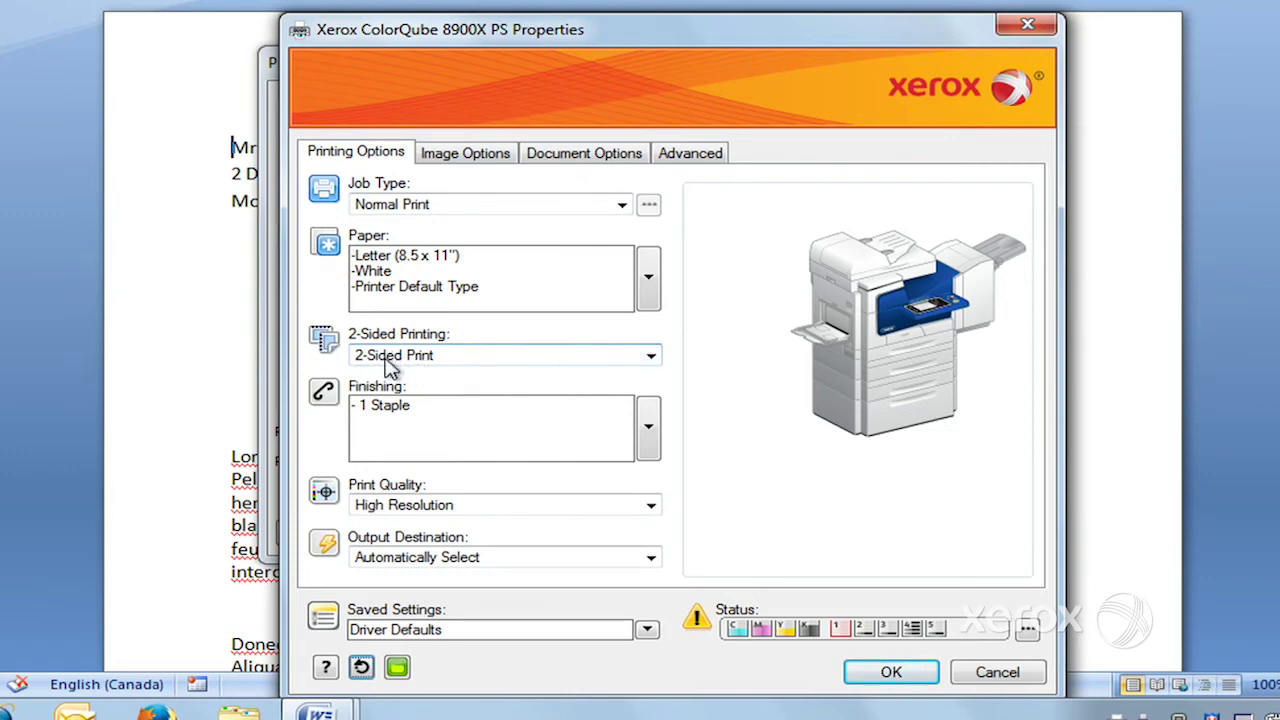
left_click(650, 358)
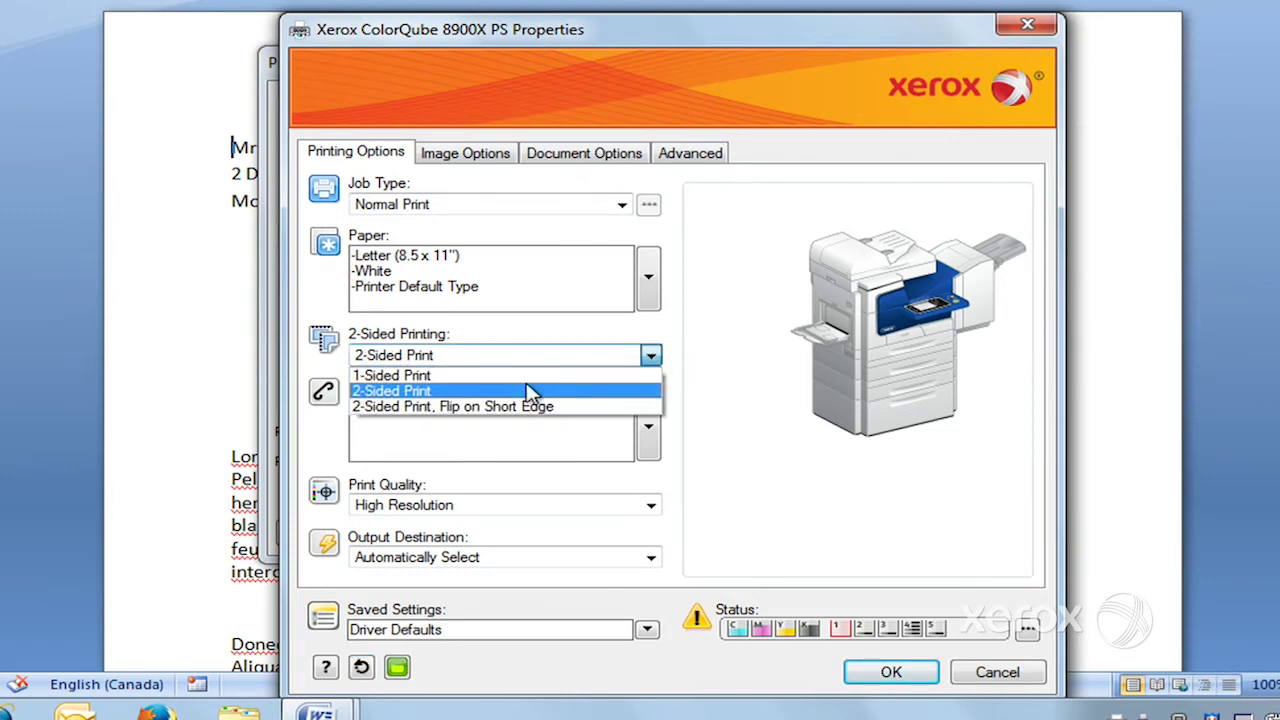
left_click(468, 378)
left_click(650, 356)
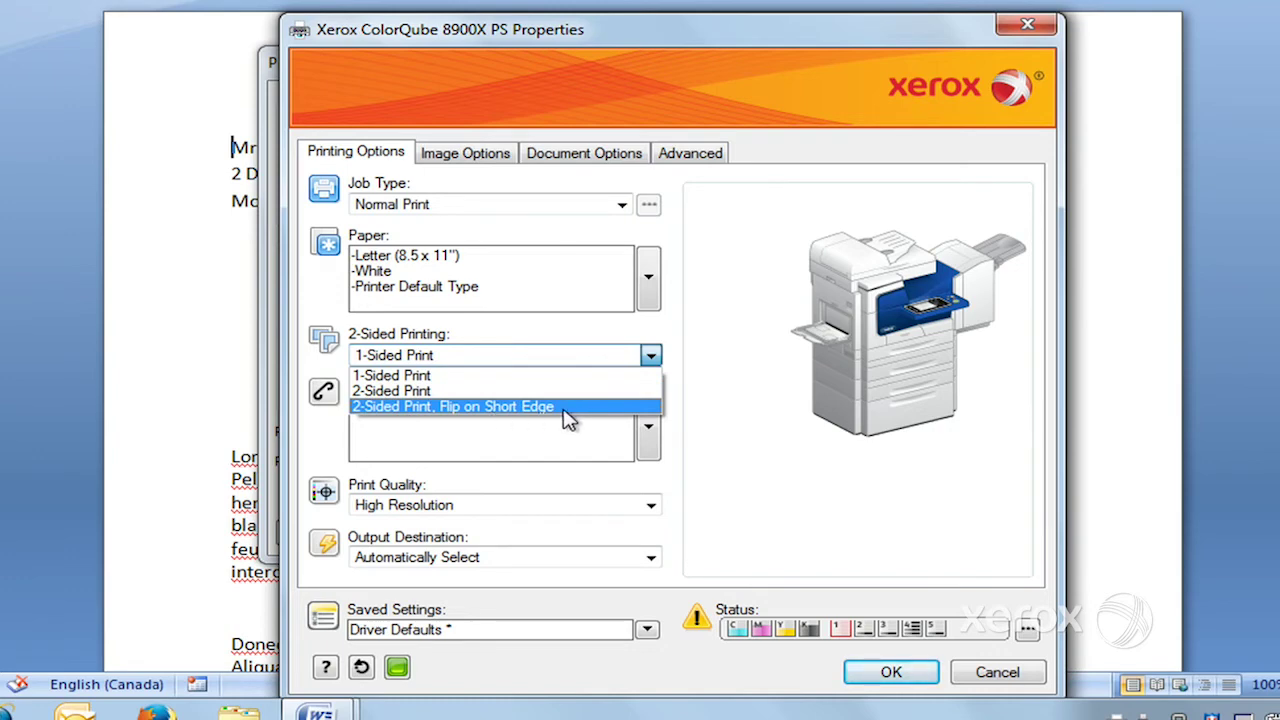
left_click(476, 378)
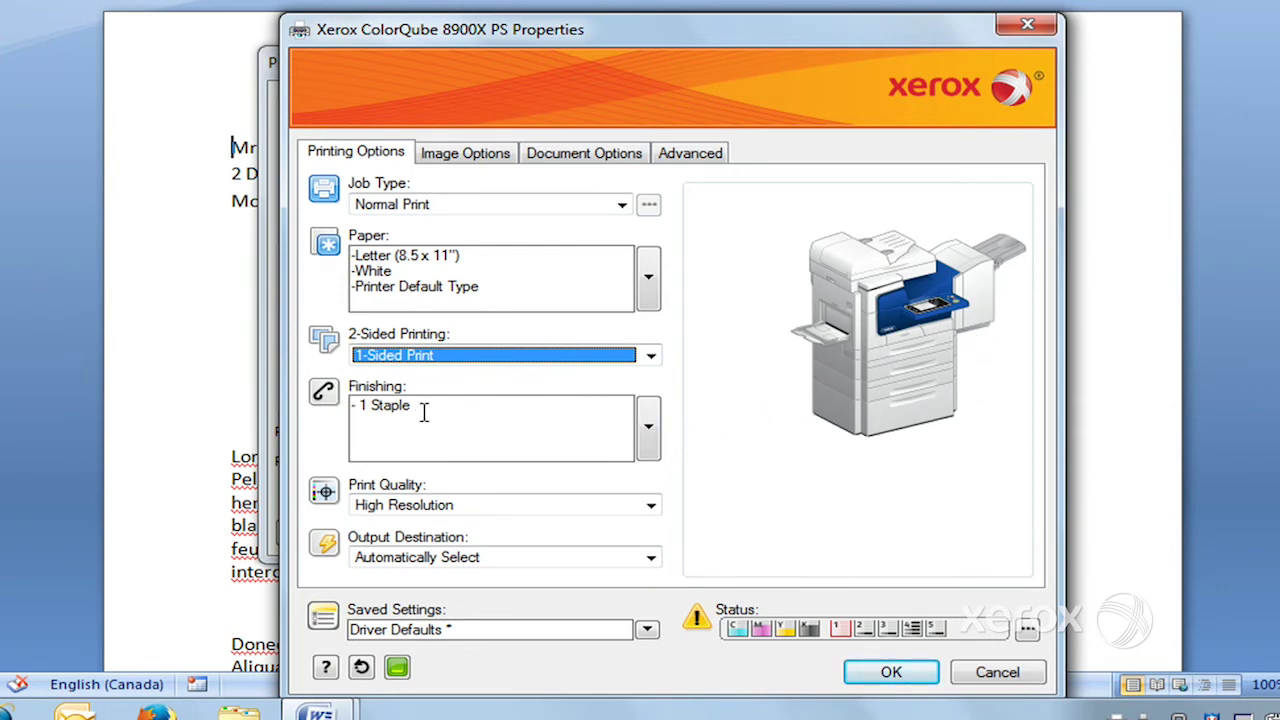
left_click(649, 430)
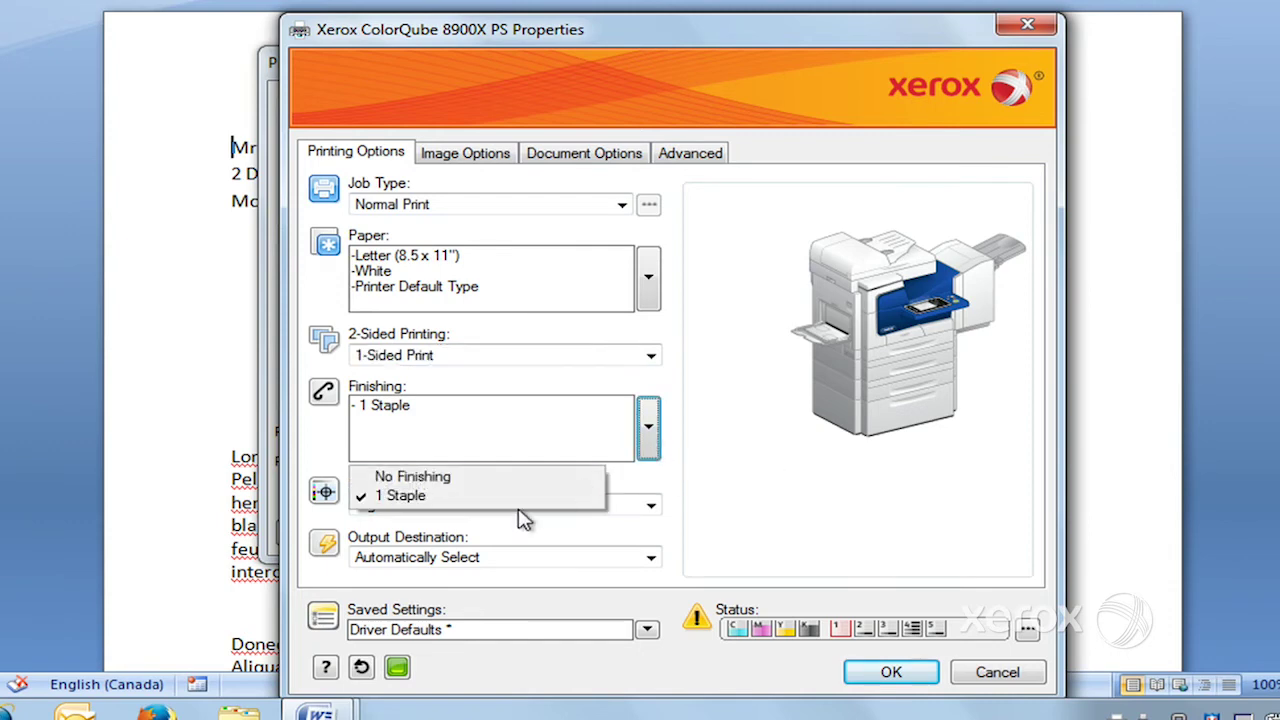
left_click(507, 497)
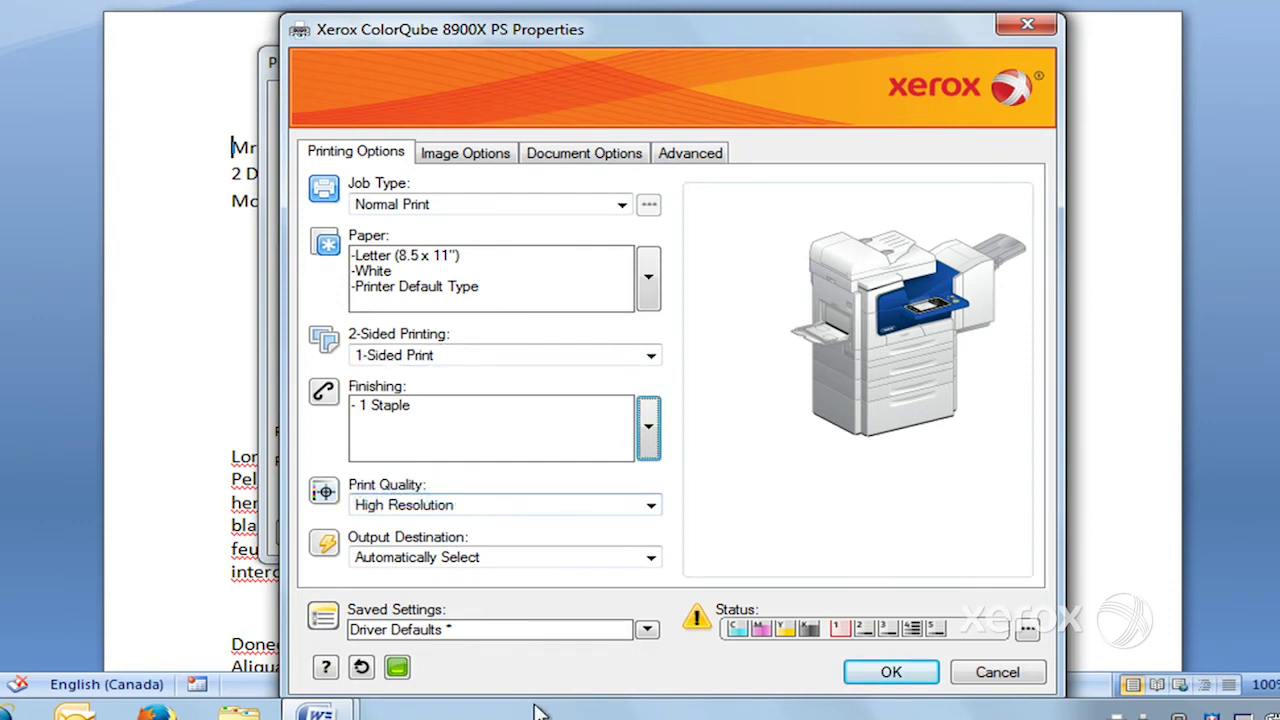
left_click(361, 667)
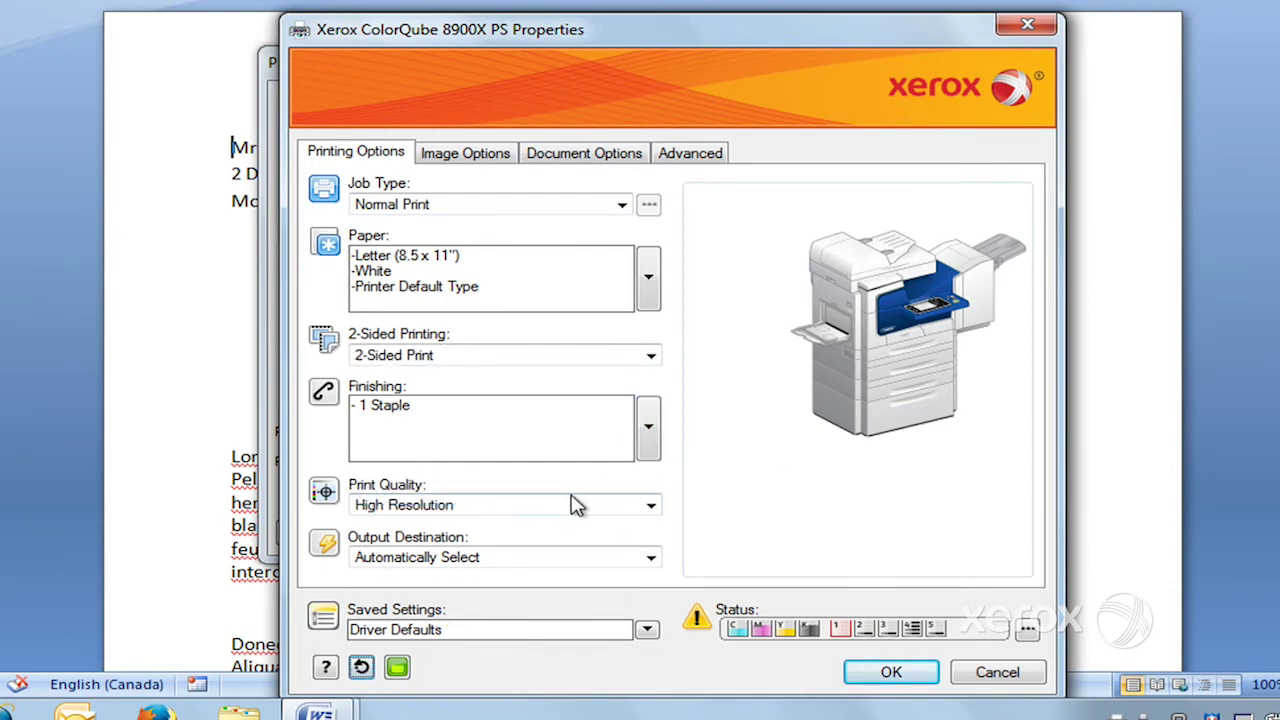
left_click(651, 505)
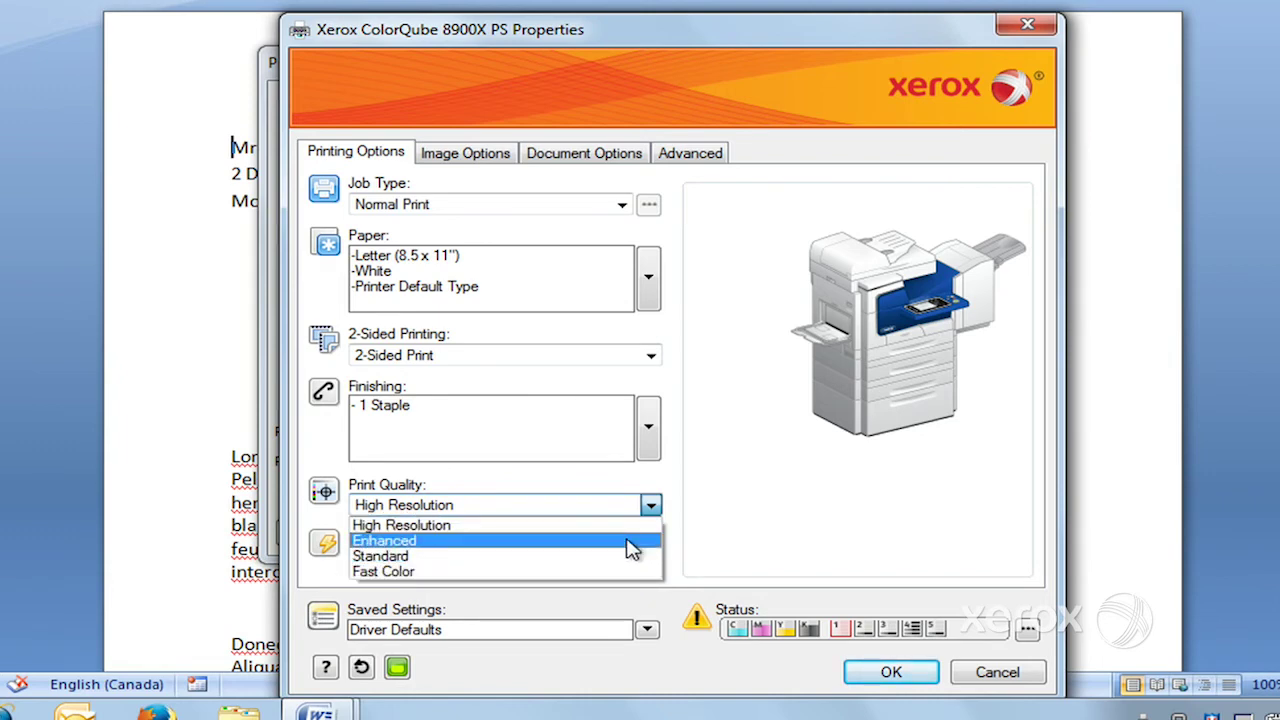
left_click(632, 525)
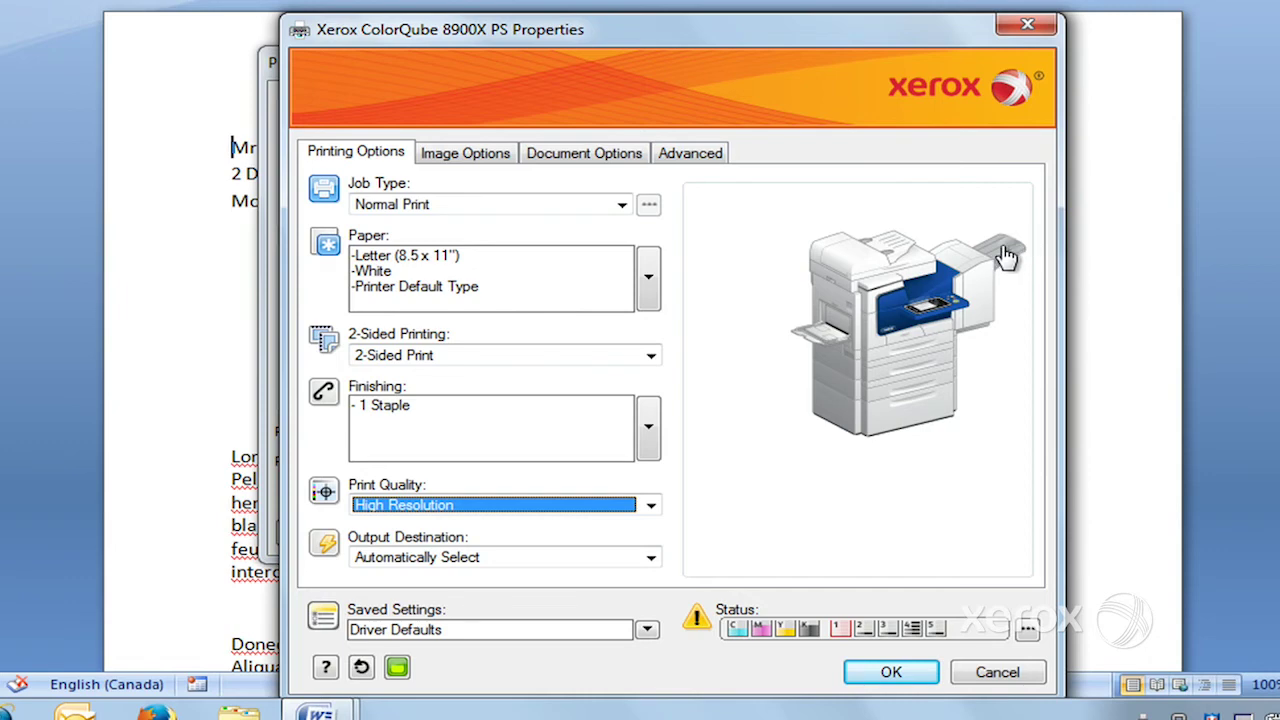
left_click(651, 558)
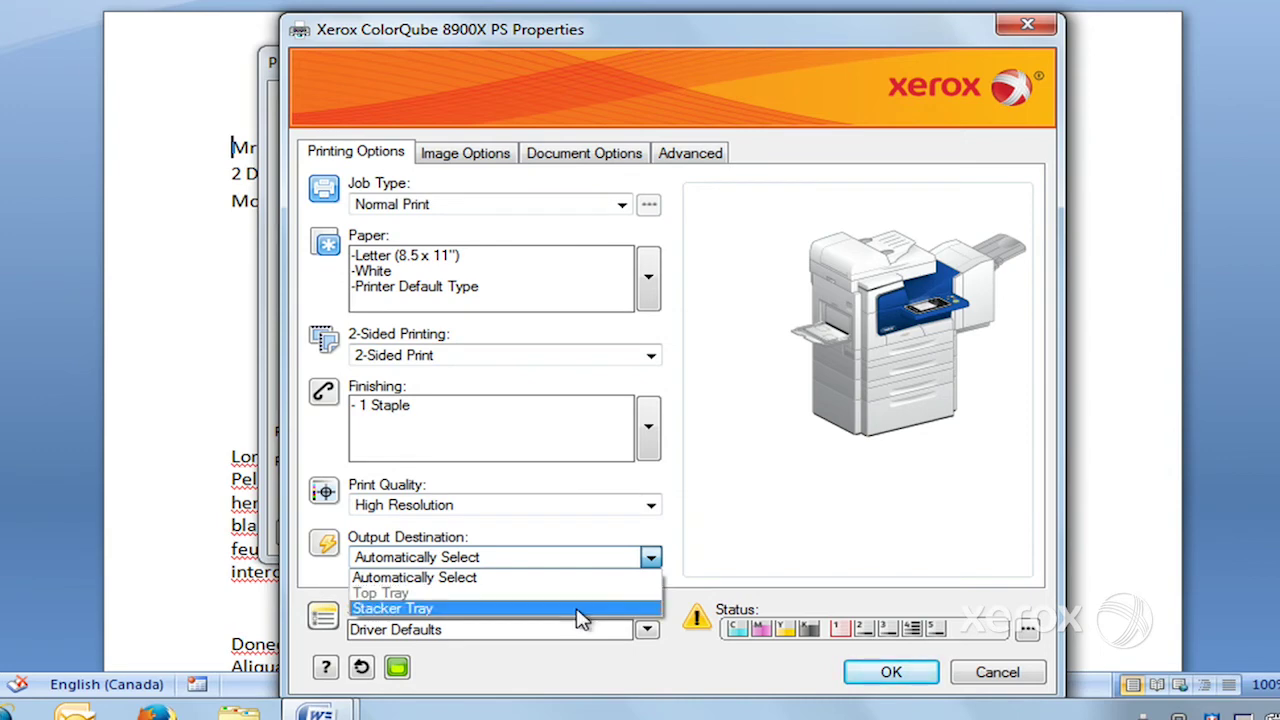
left_click(731, 509)
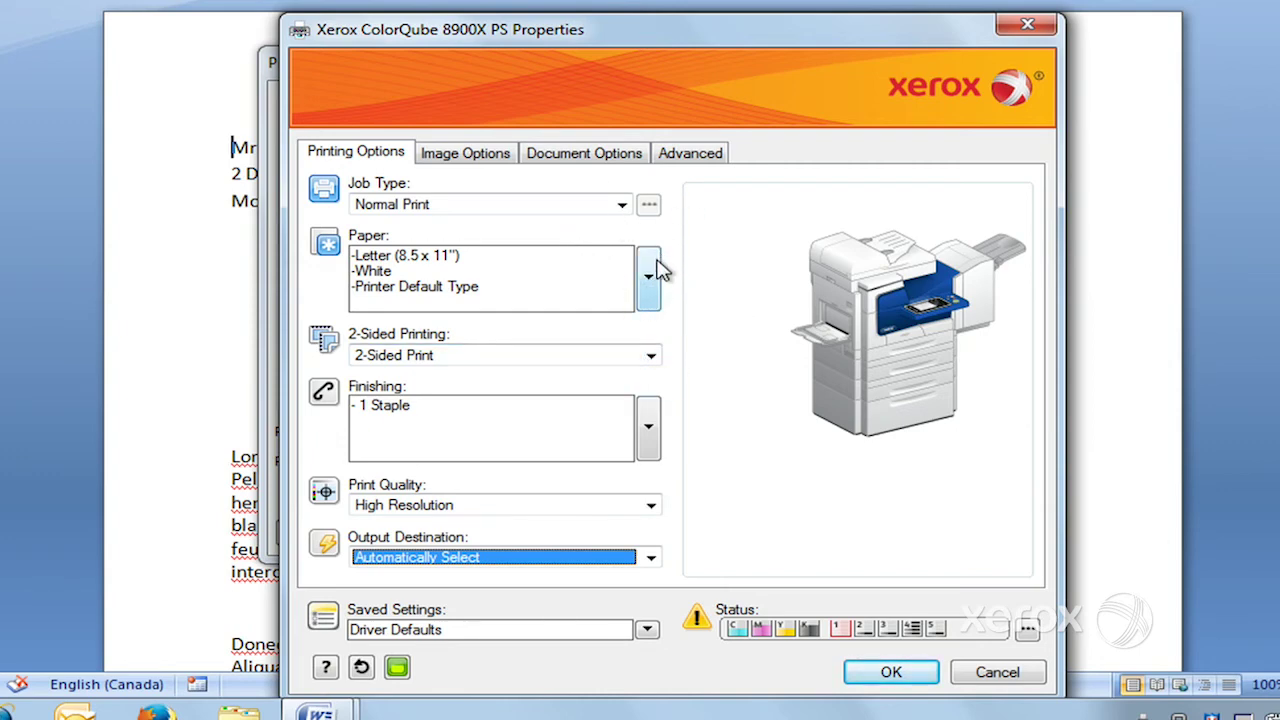
left_click(620, 205)
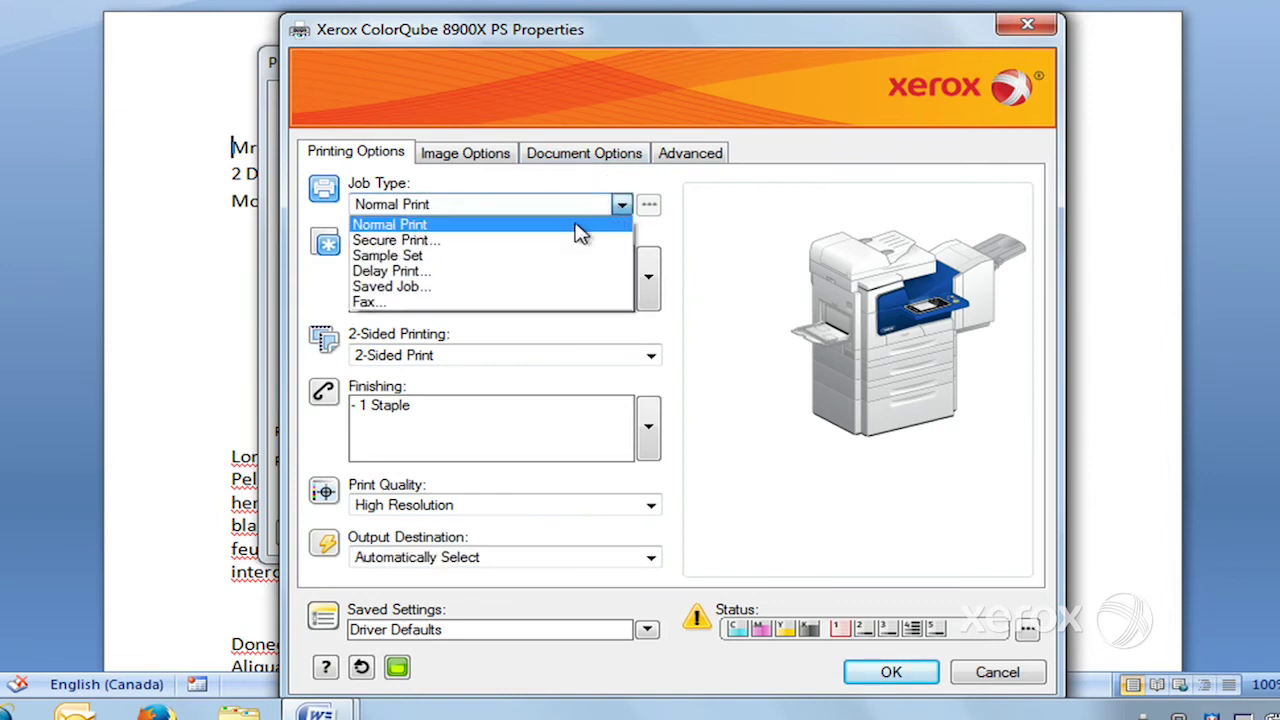
- Make the job a Secure Print with a passcode on Letterhead paper
left_click(580, 241)
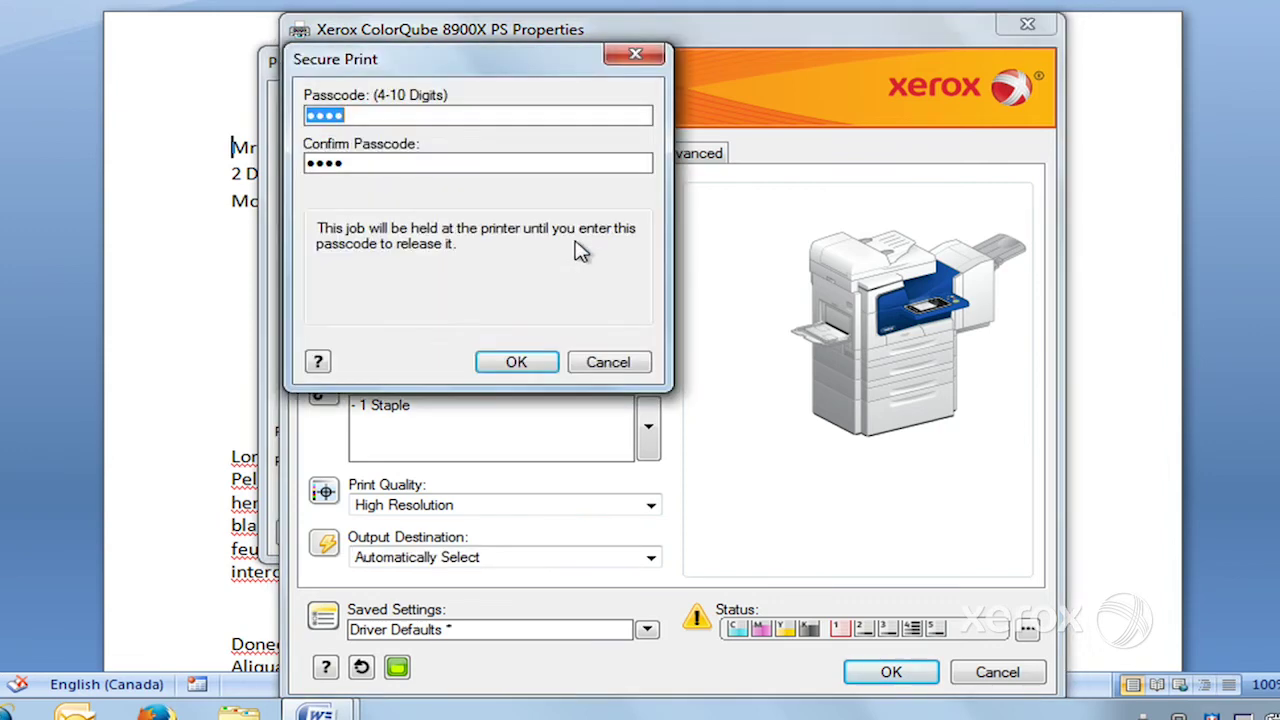
left_click(538, 362)
left_click(654, 290)
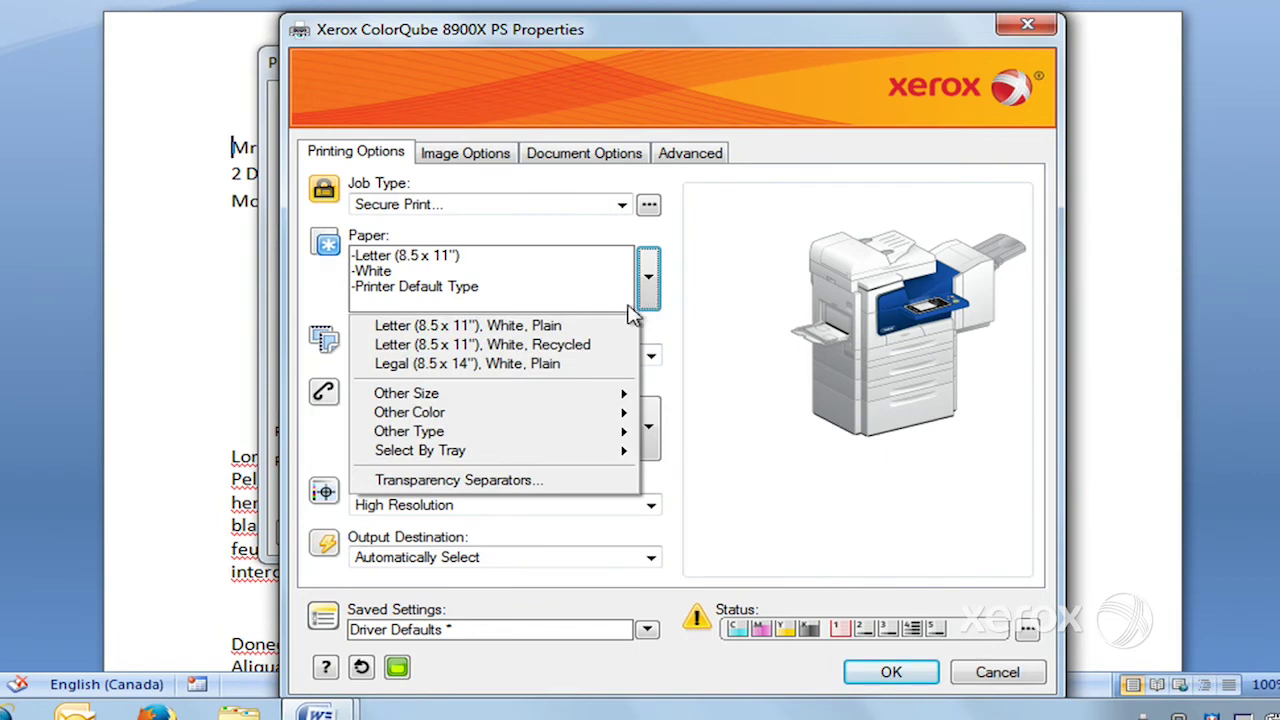
mouse_move(609, 431)
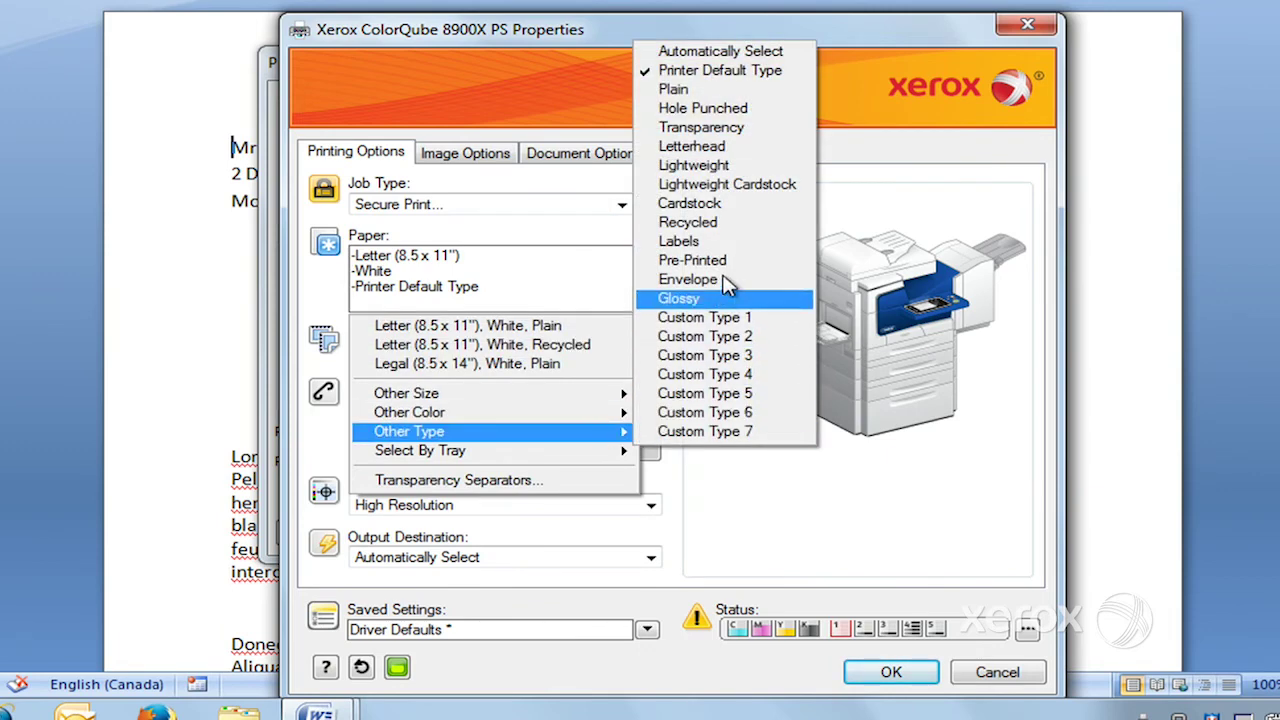
left_click(700, 146)
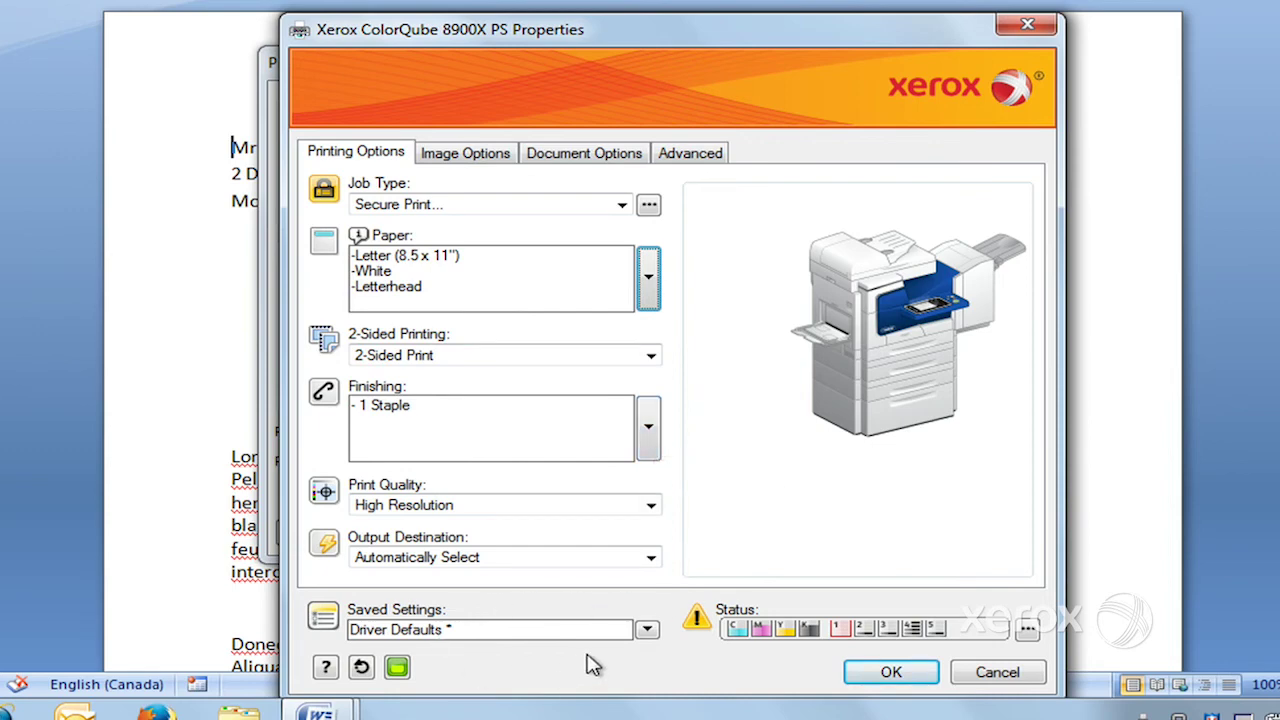
- Save these options as the setting 'test', then reset to Driver Defaults
left_click(648, 632)
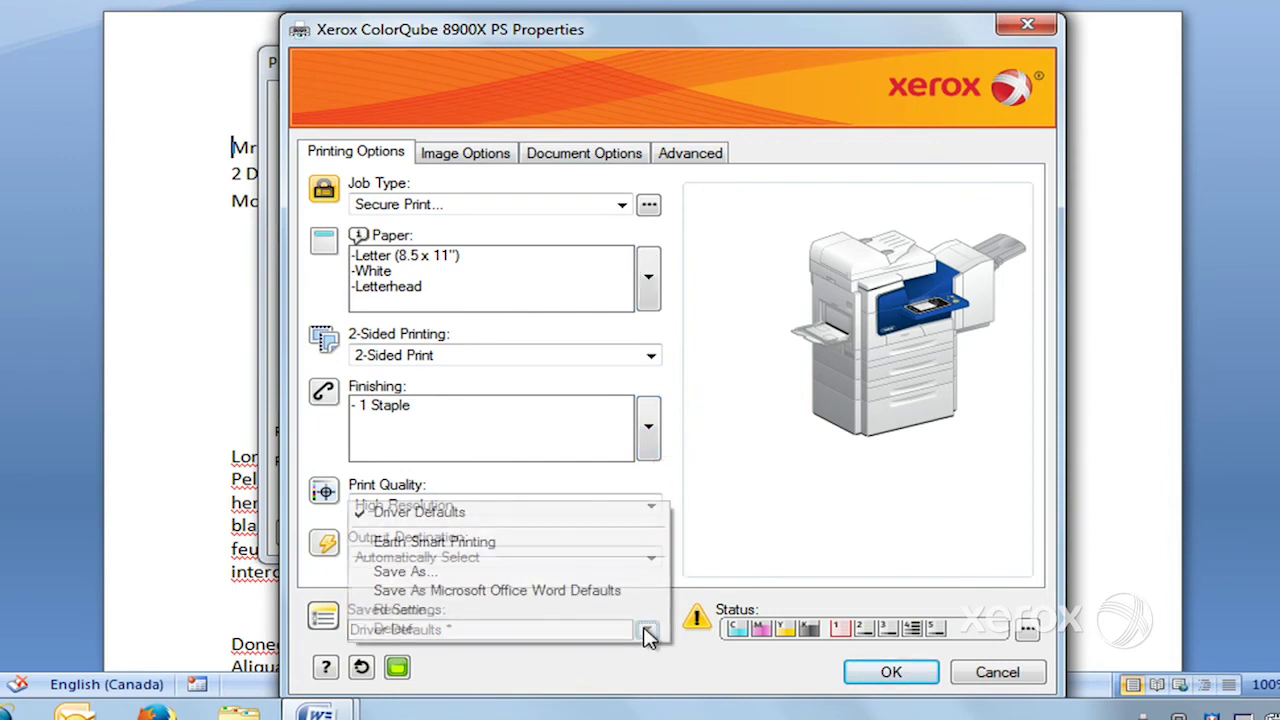
left_click(530, 576)
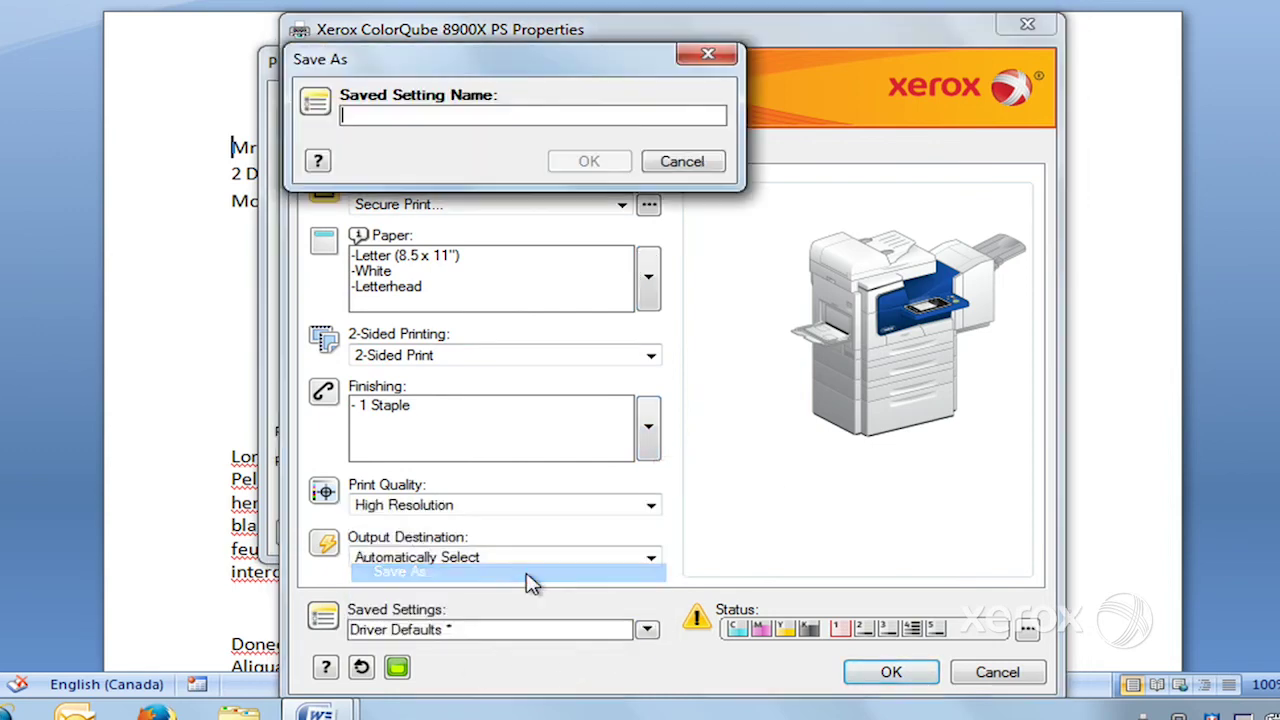
type("test")
left_click(590, 161)
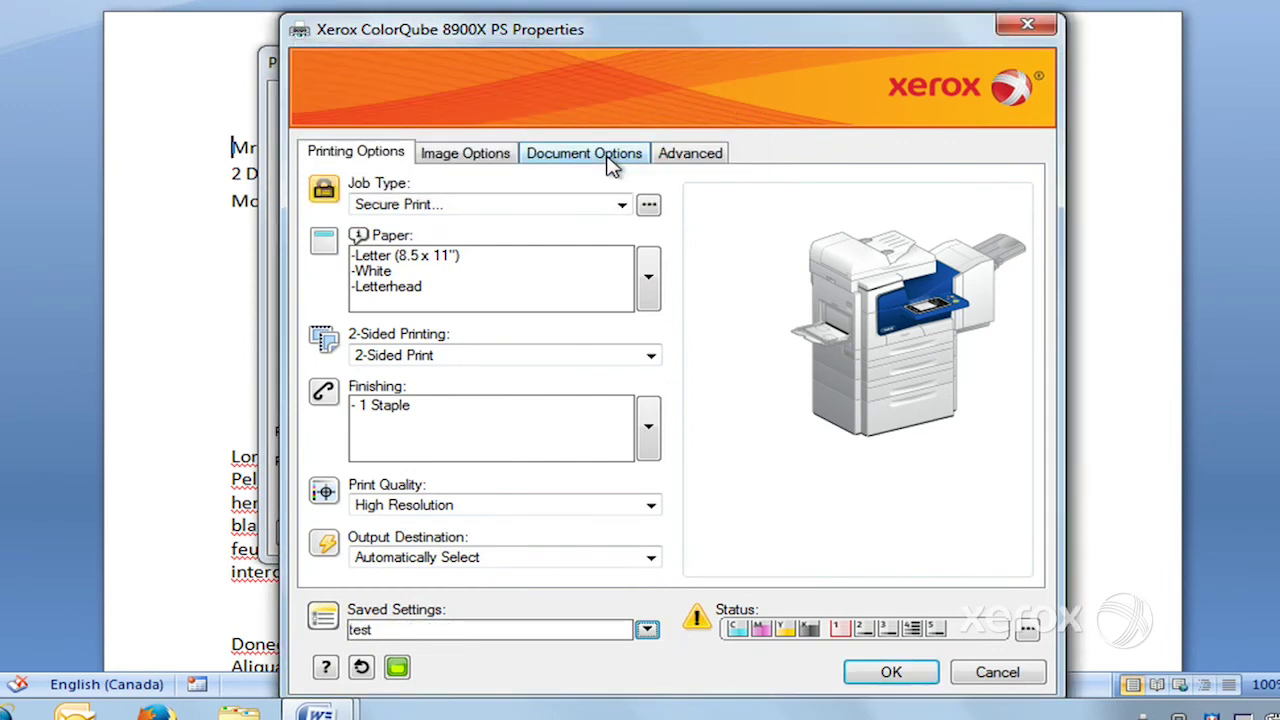
left_click(362, 670)
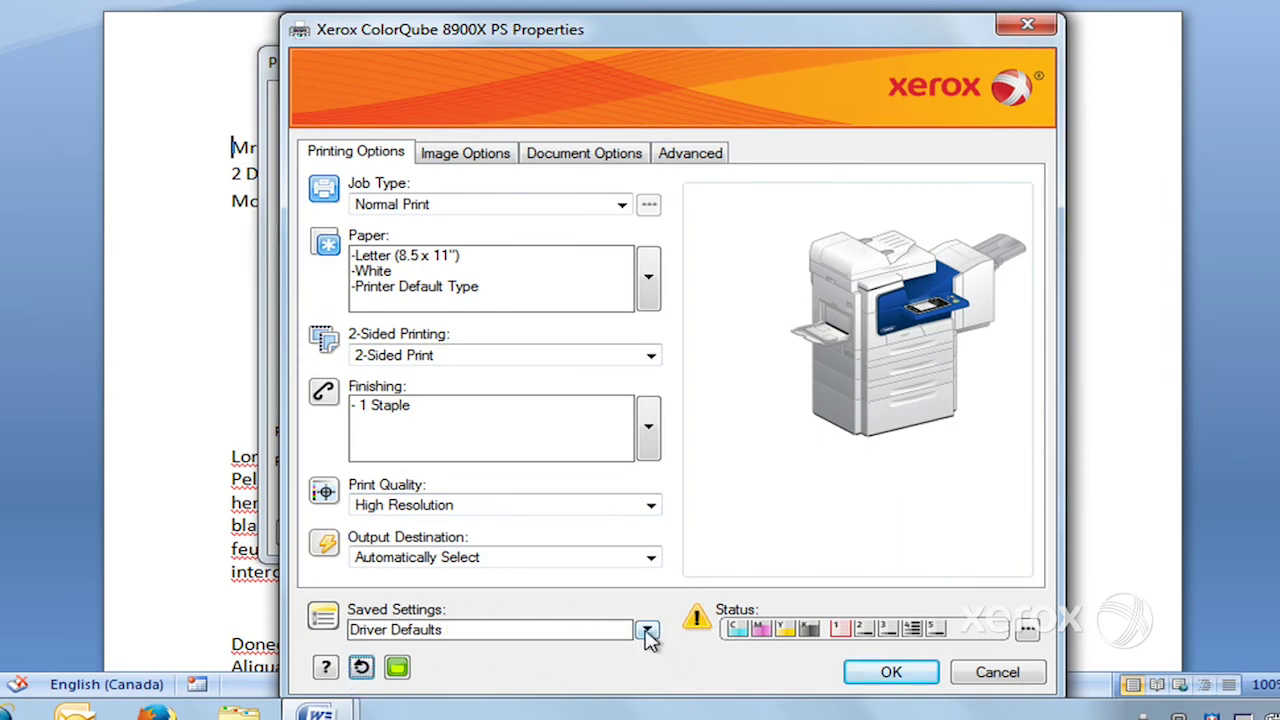
- Load the saved 'test' setting from Saved Settings, then reset to Driver Defaults again
left_click(648, 630)
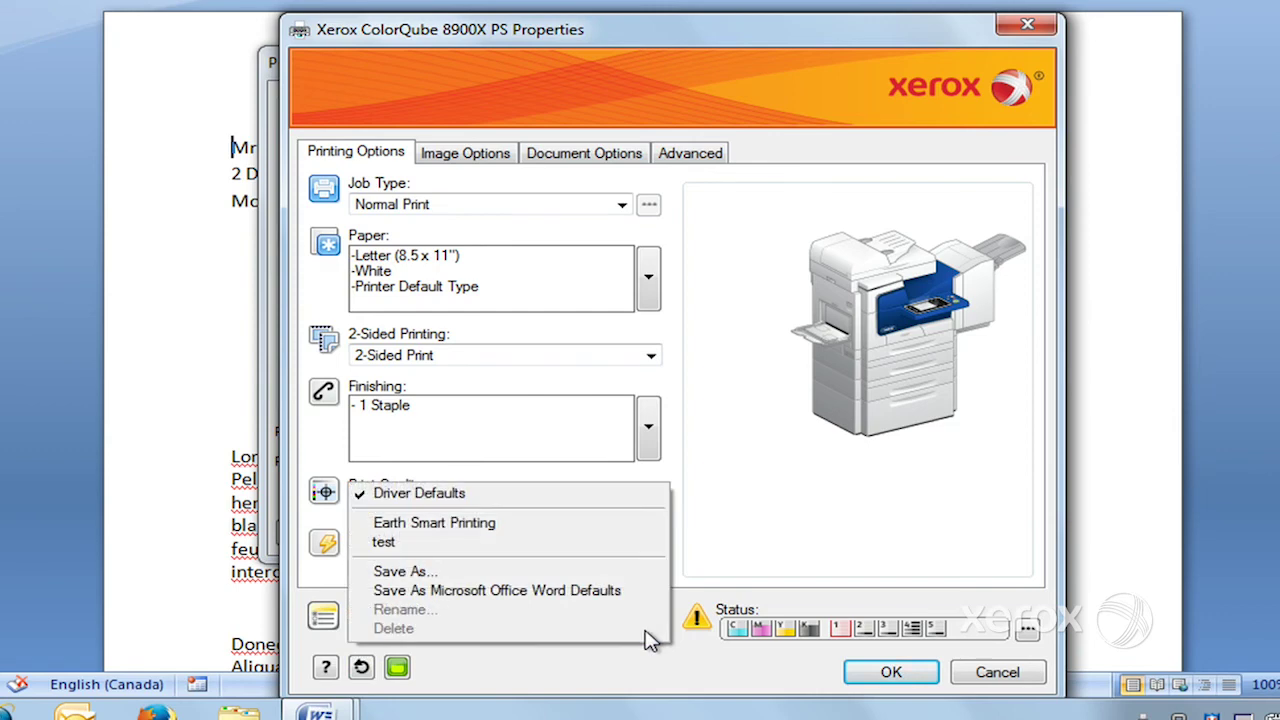
left_click(428, 547)
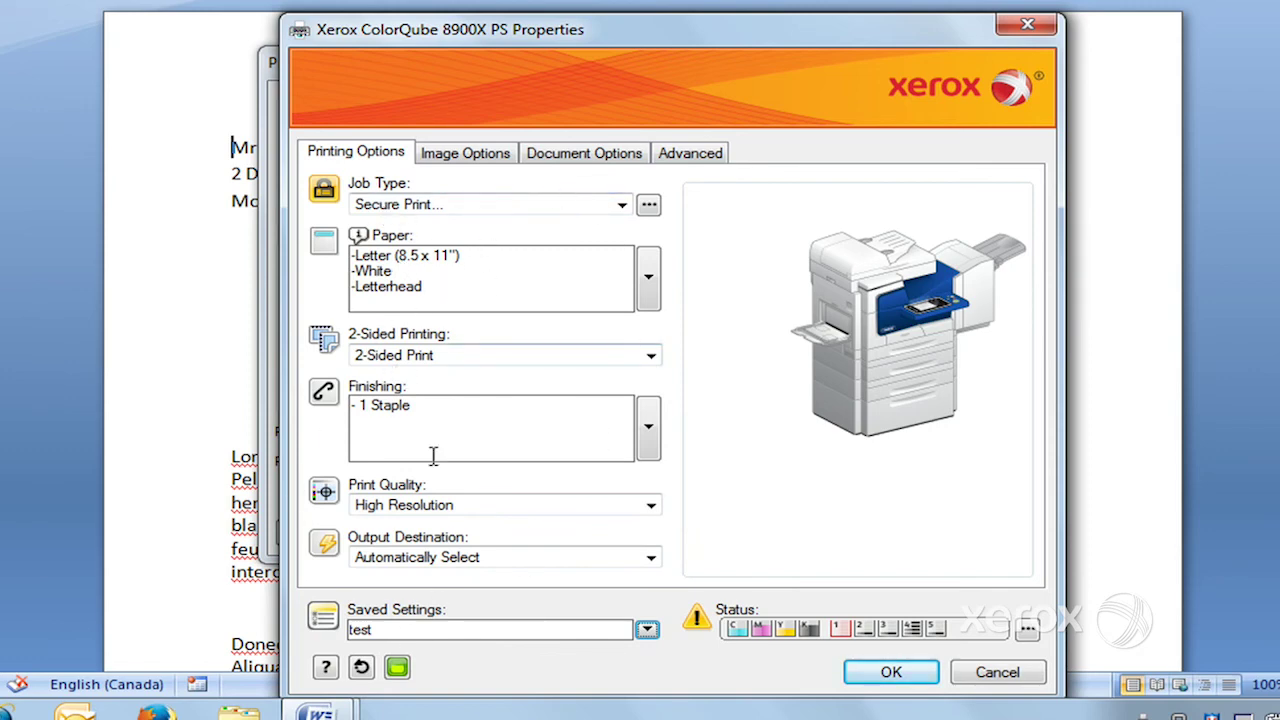
left_click(361, 669)
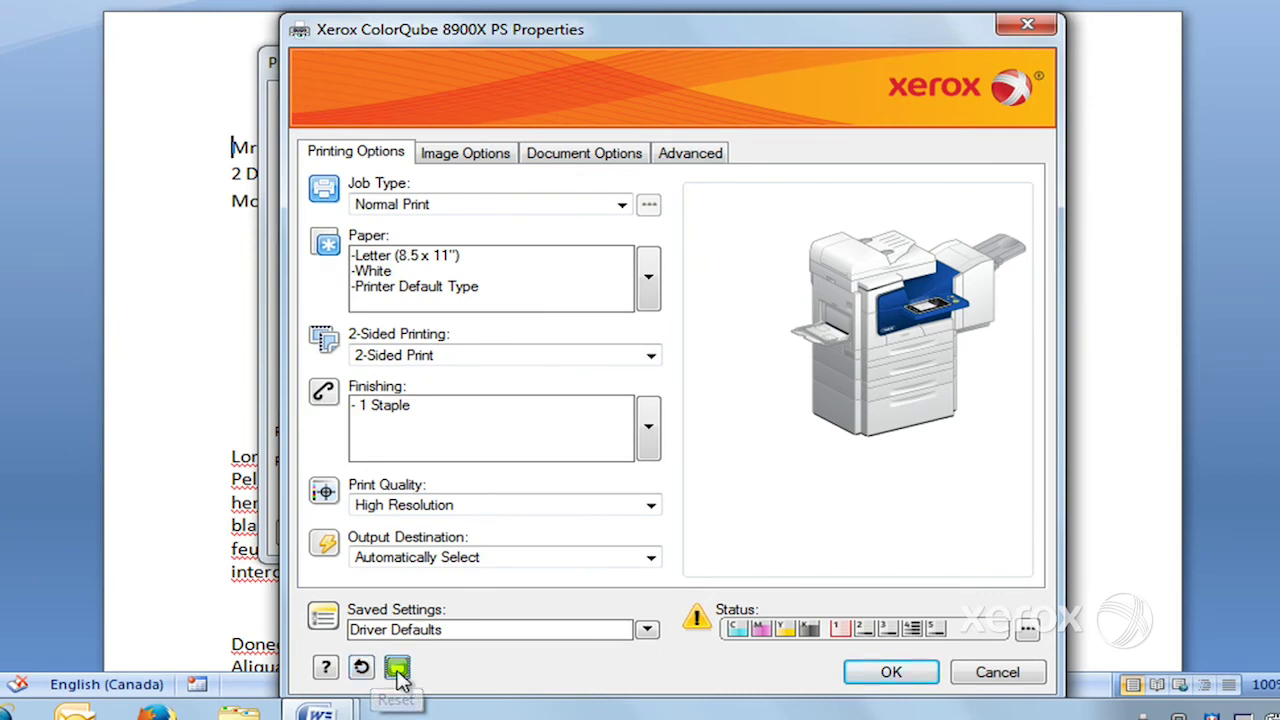
- Turn on 2-Up printing in the Earth Smart settings
left_click(397, 668)
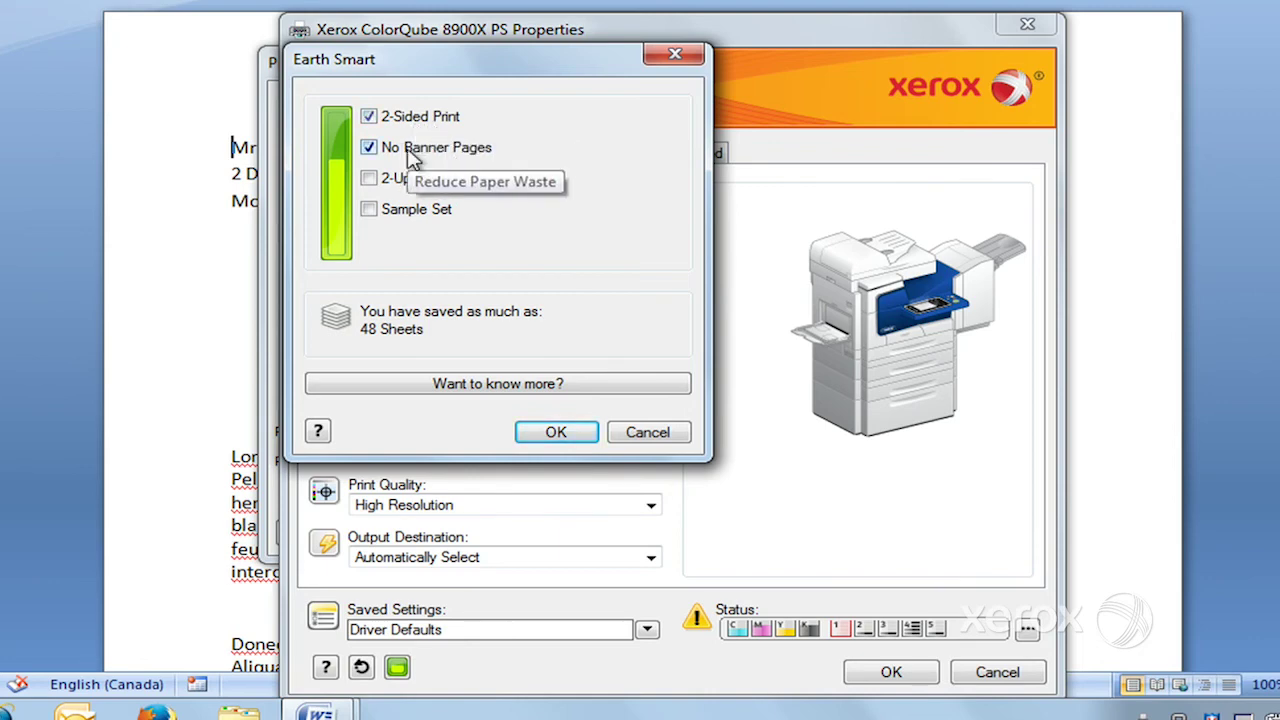
left_click(370, 182)
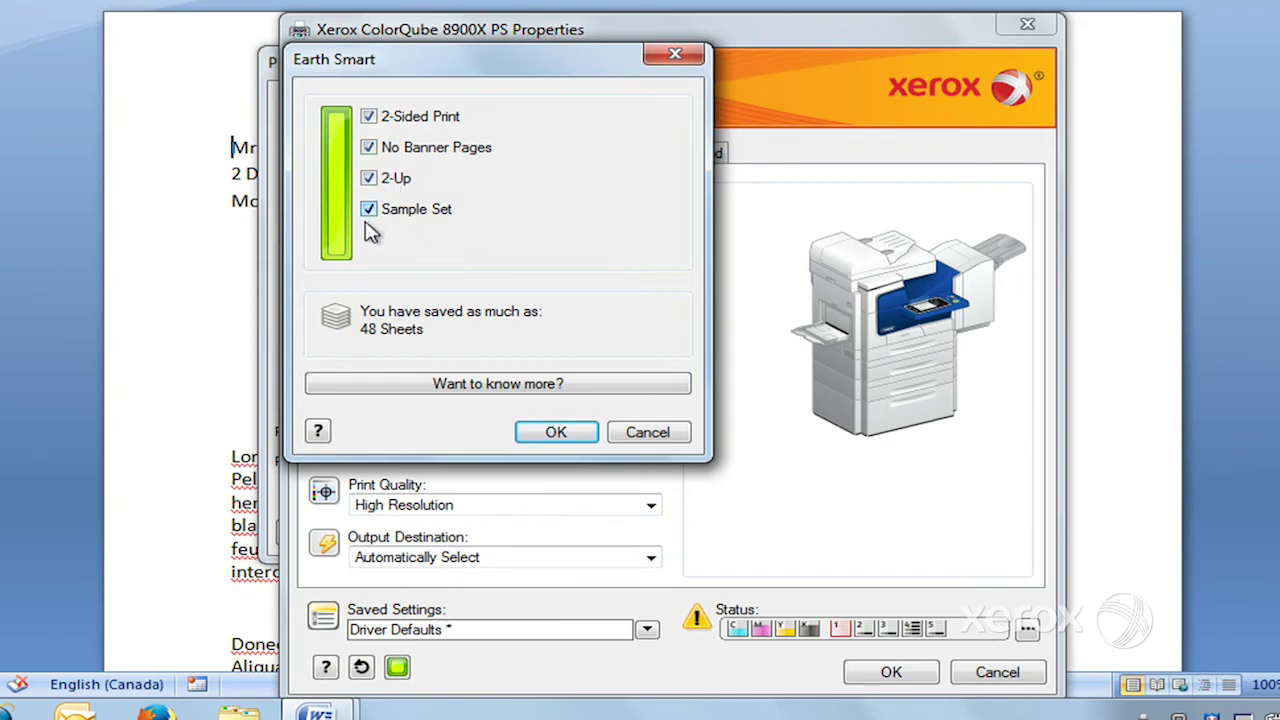
- Cancel the Earth Smart changes and bring up the full Xerox printer Status window
left_click(666, 437)
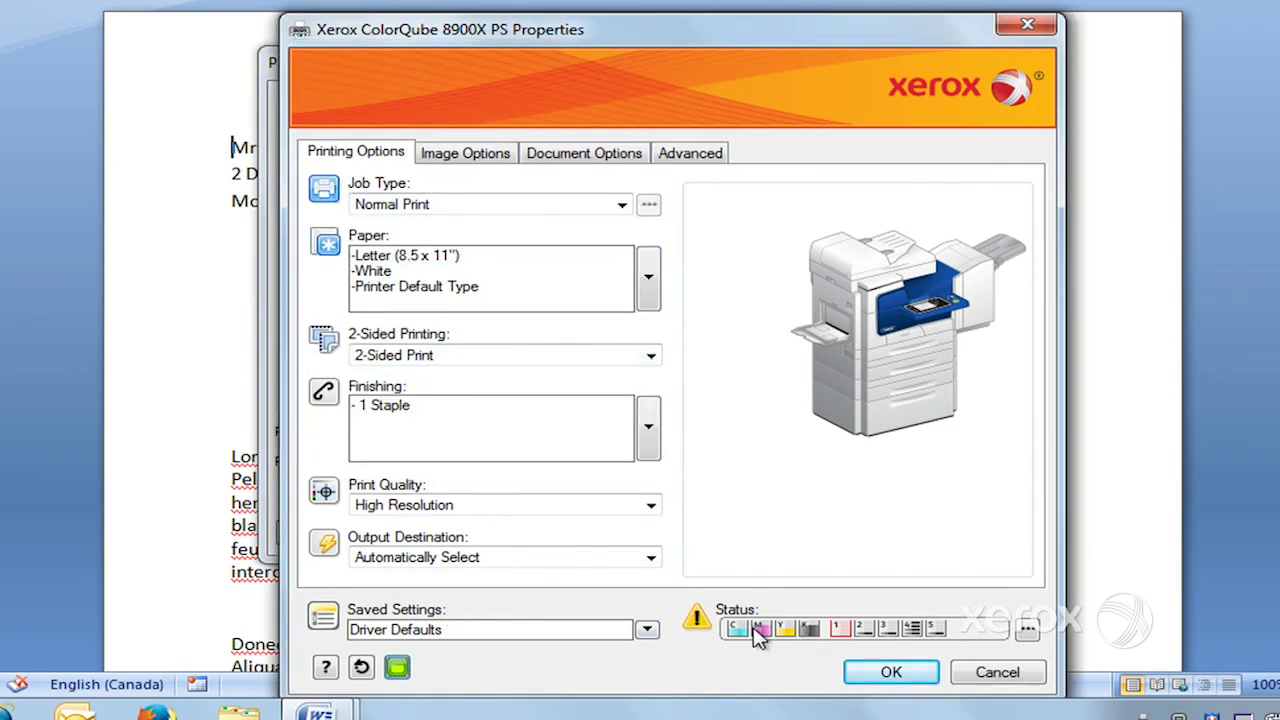
mouse_move(741, 632)
mouse_move(845, 640)
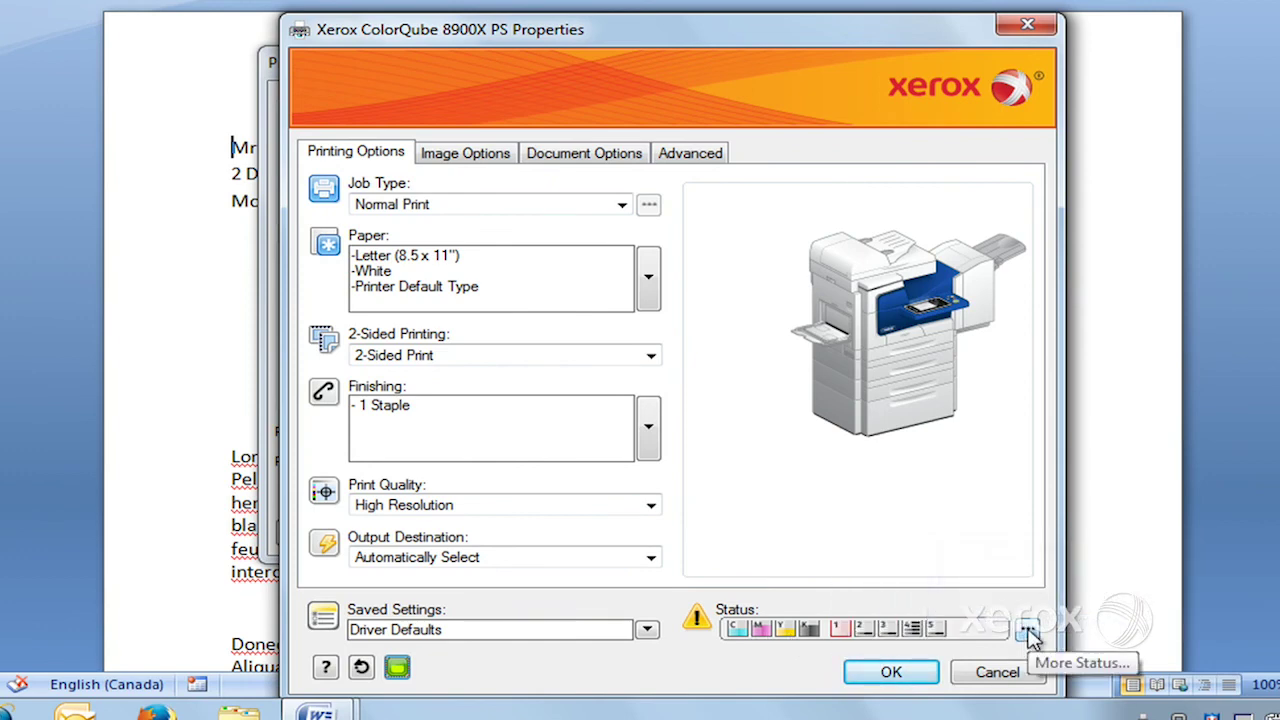
left_click(1030, 636)
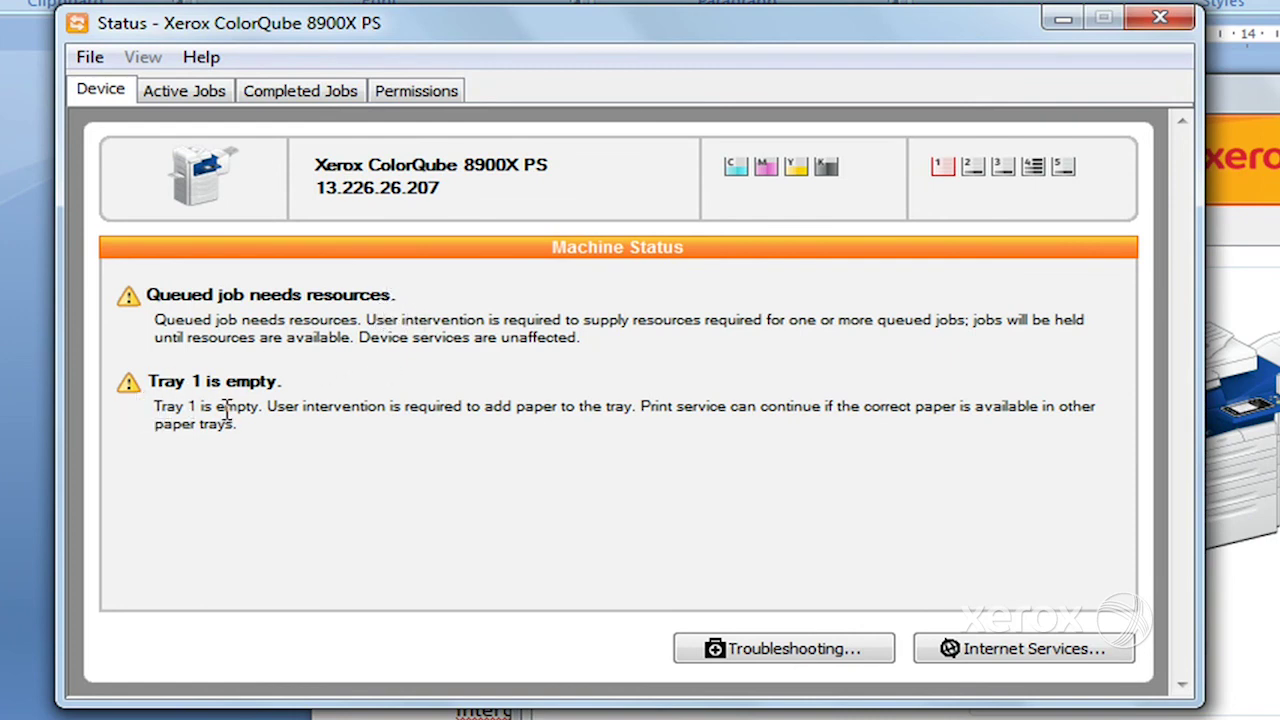
- Review the Active Jobs and Completed Jobs lists, then view the Permissions schedule
left_click(198, 95)
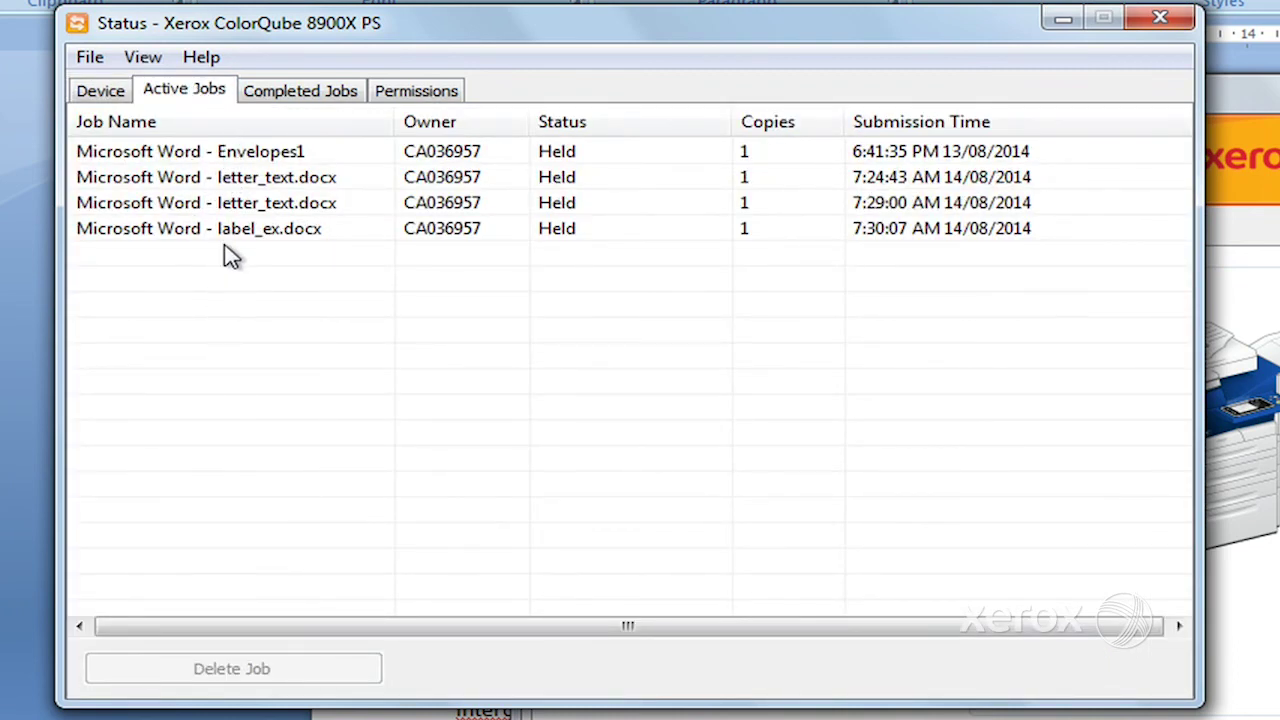
left_click(320, 106)
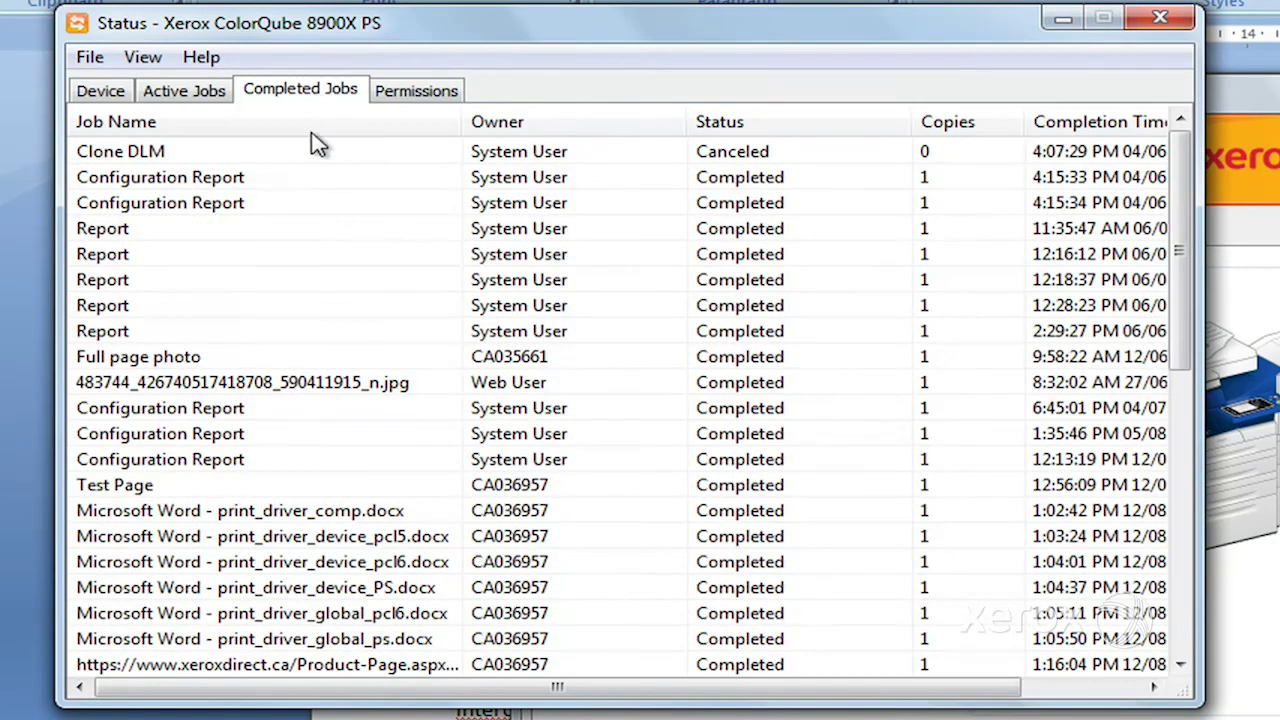
left_click(416, 96)
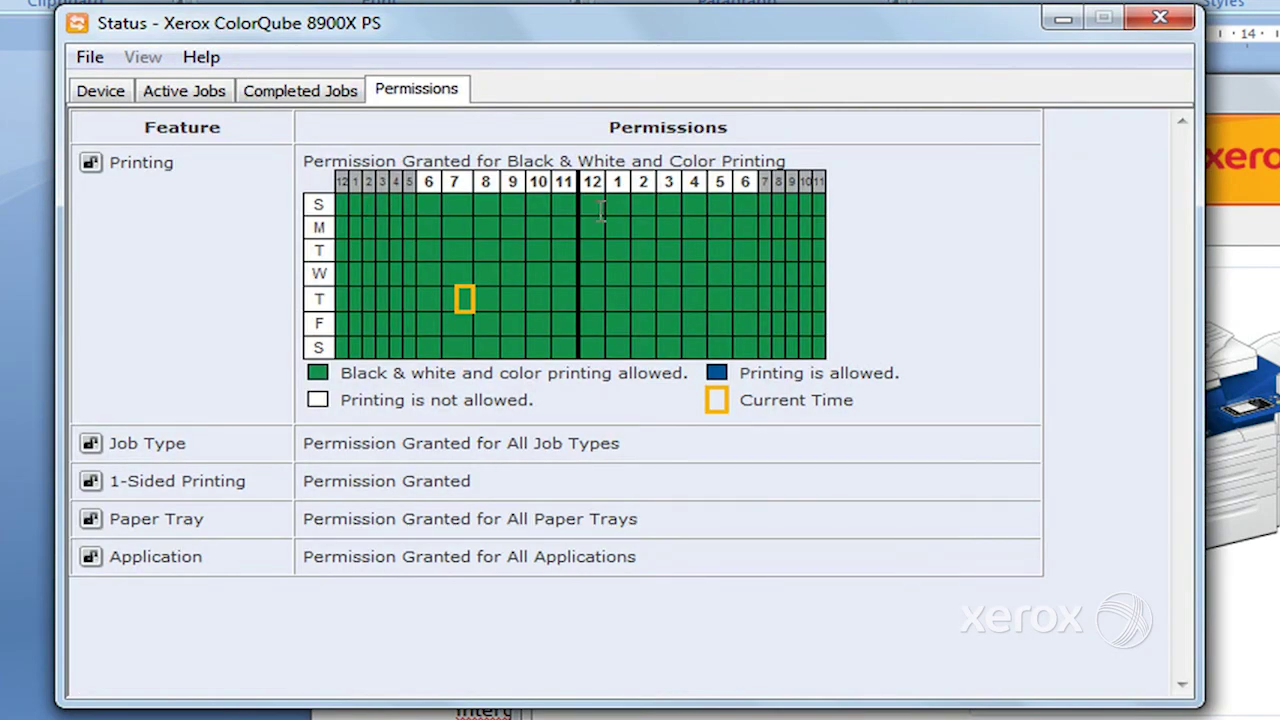